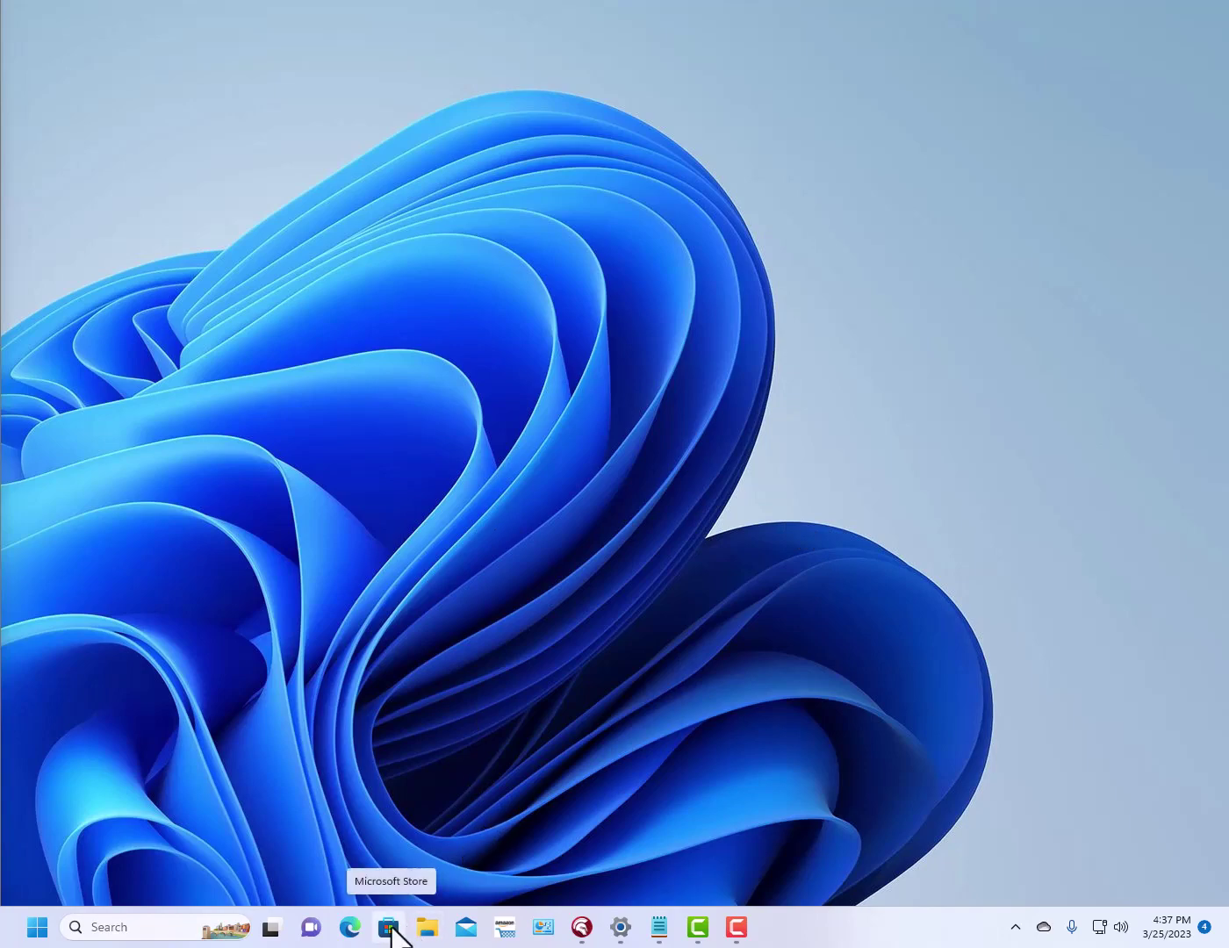
Step: Launch File Explorer from its taskbar icon
left_click(427, 927)
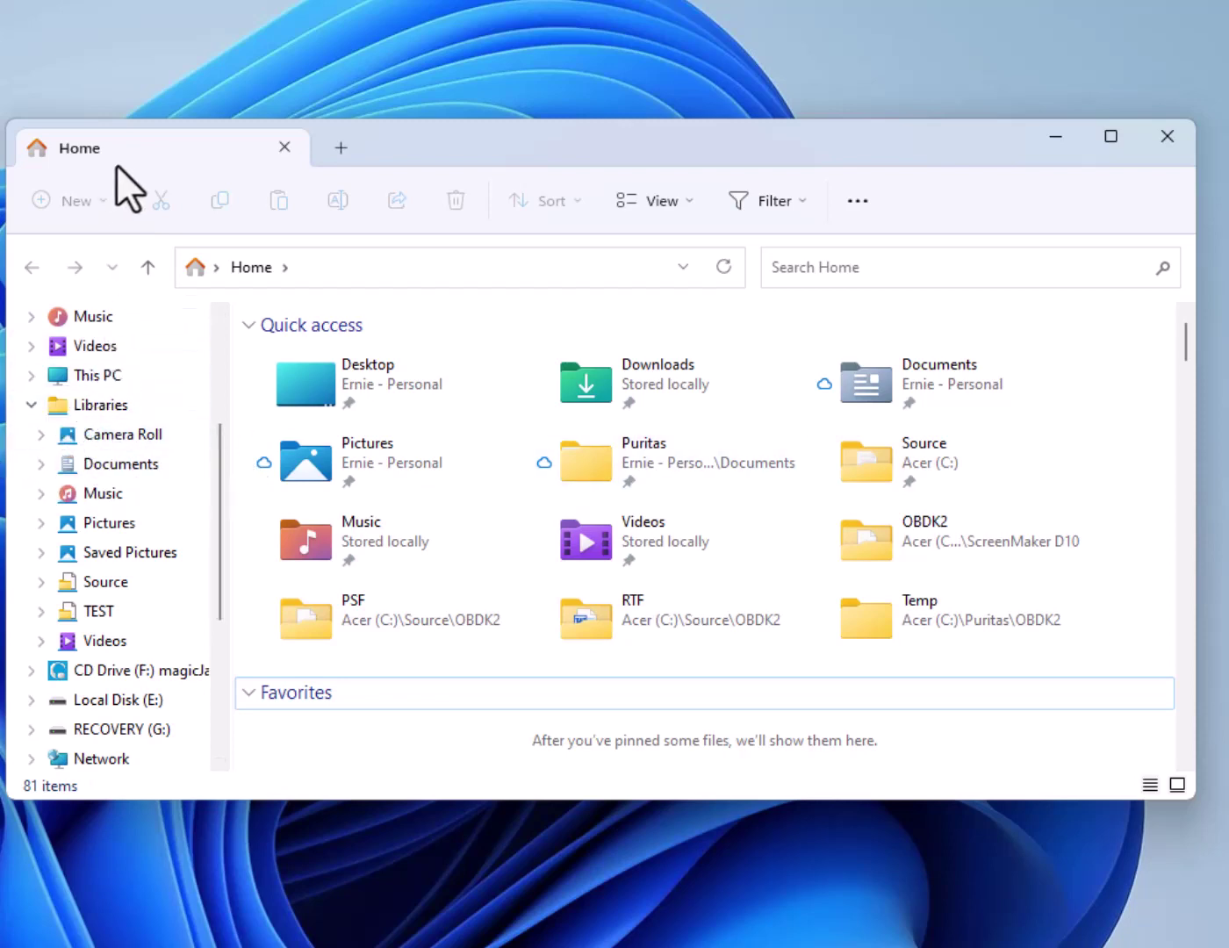
Step: Look through Folder Options' View tab advanced settings, cancel without changes, and open Libraries
left_click(855, 201)
left_click(789, 475)
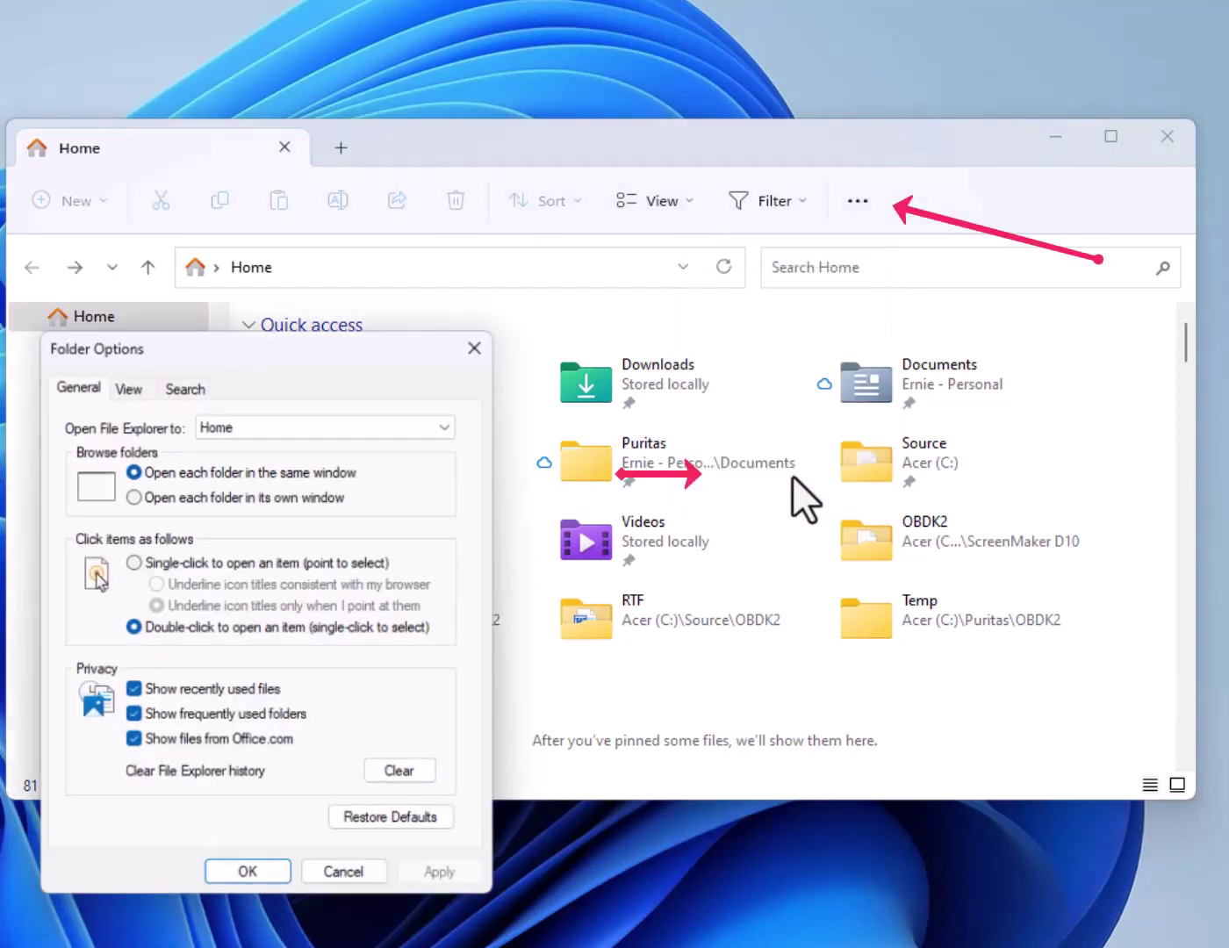
left_click(125, 380)
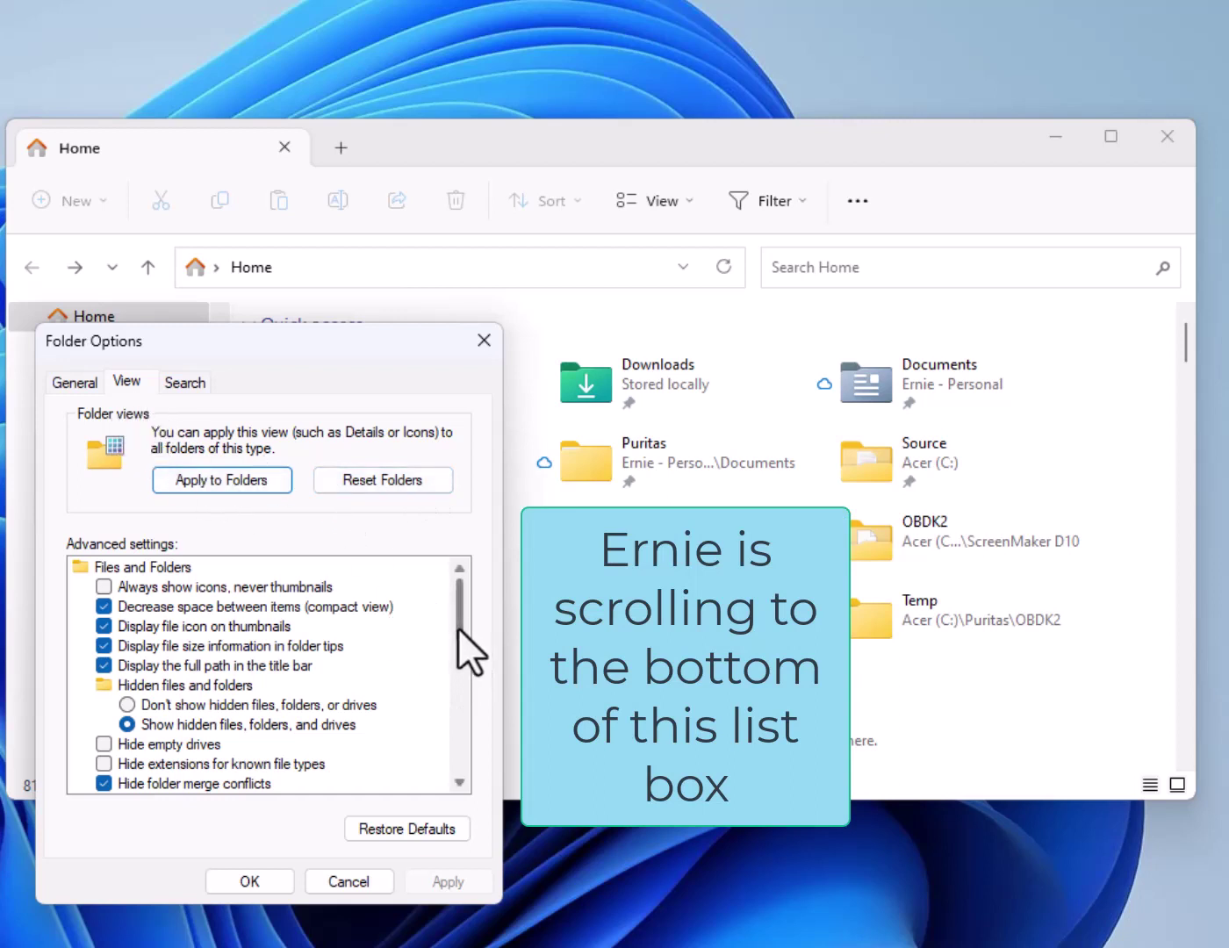
left_click_drag(456, 627, 455, 777)
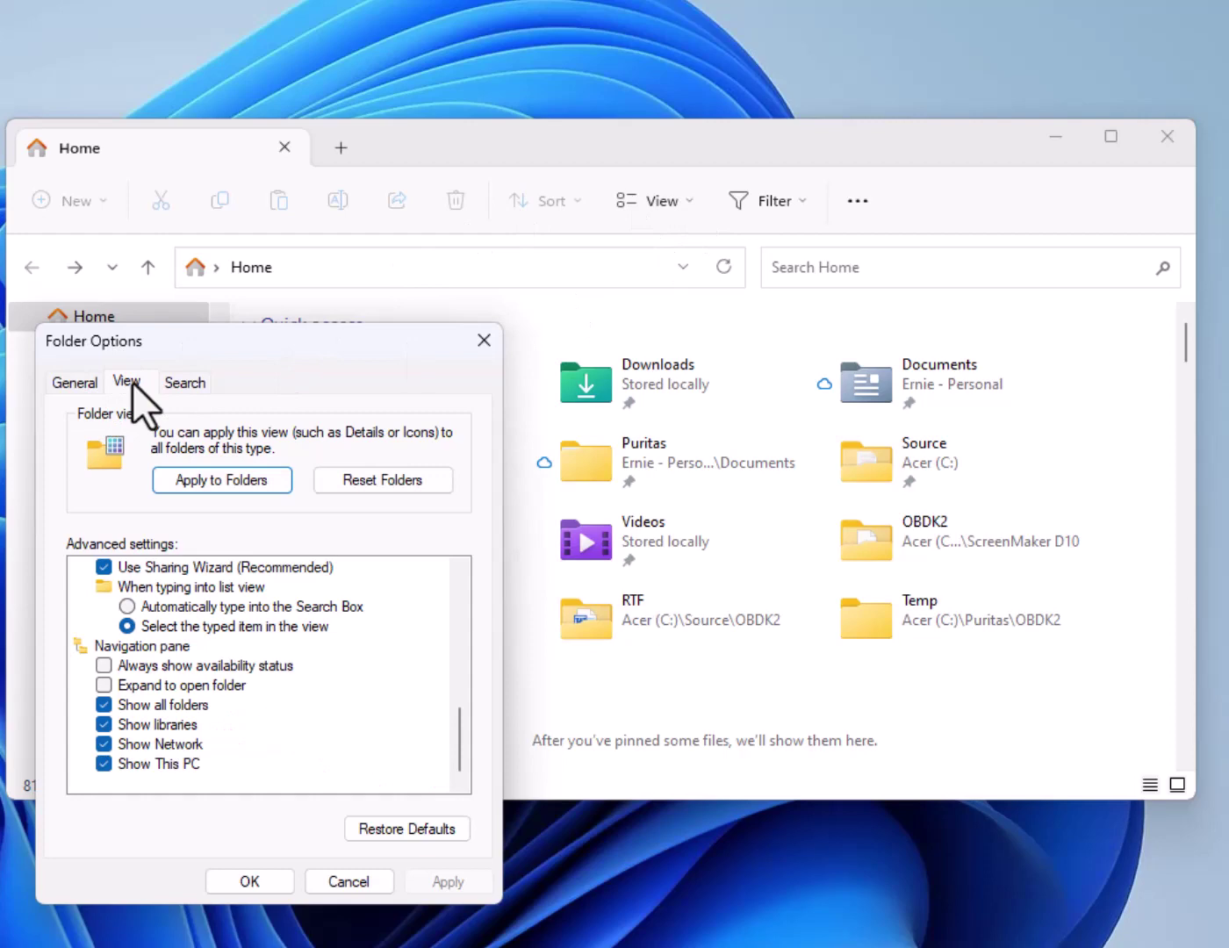
left_click(380, 884)
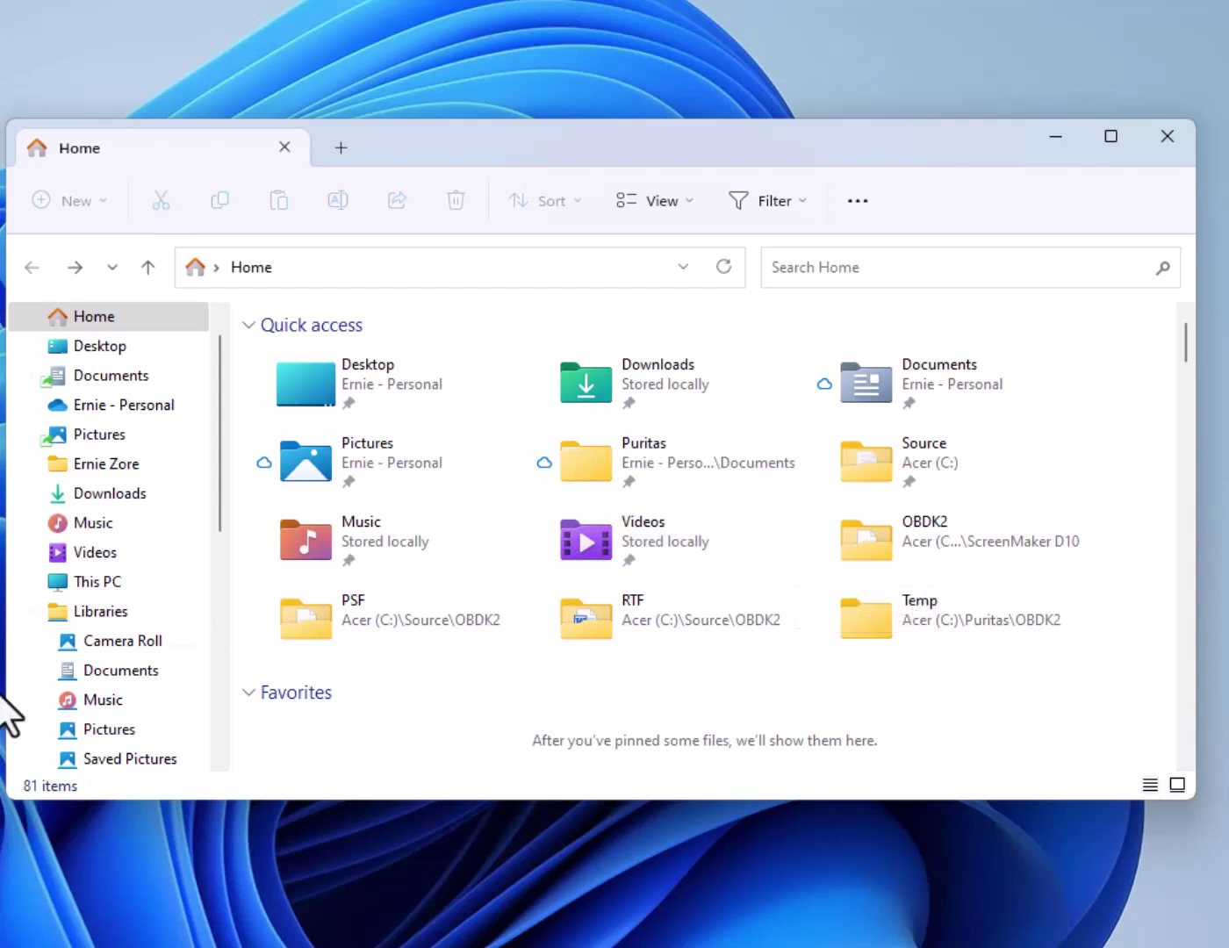
left_click(107, 614)
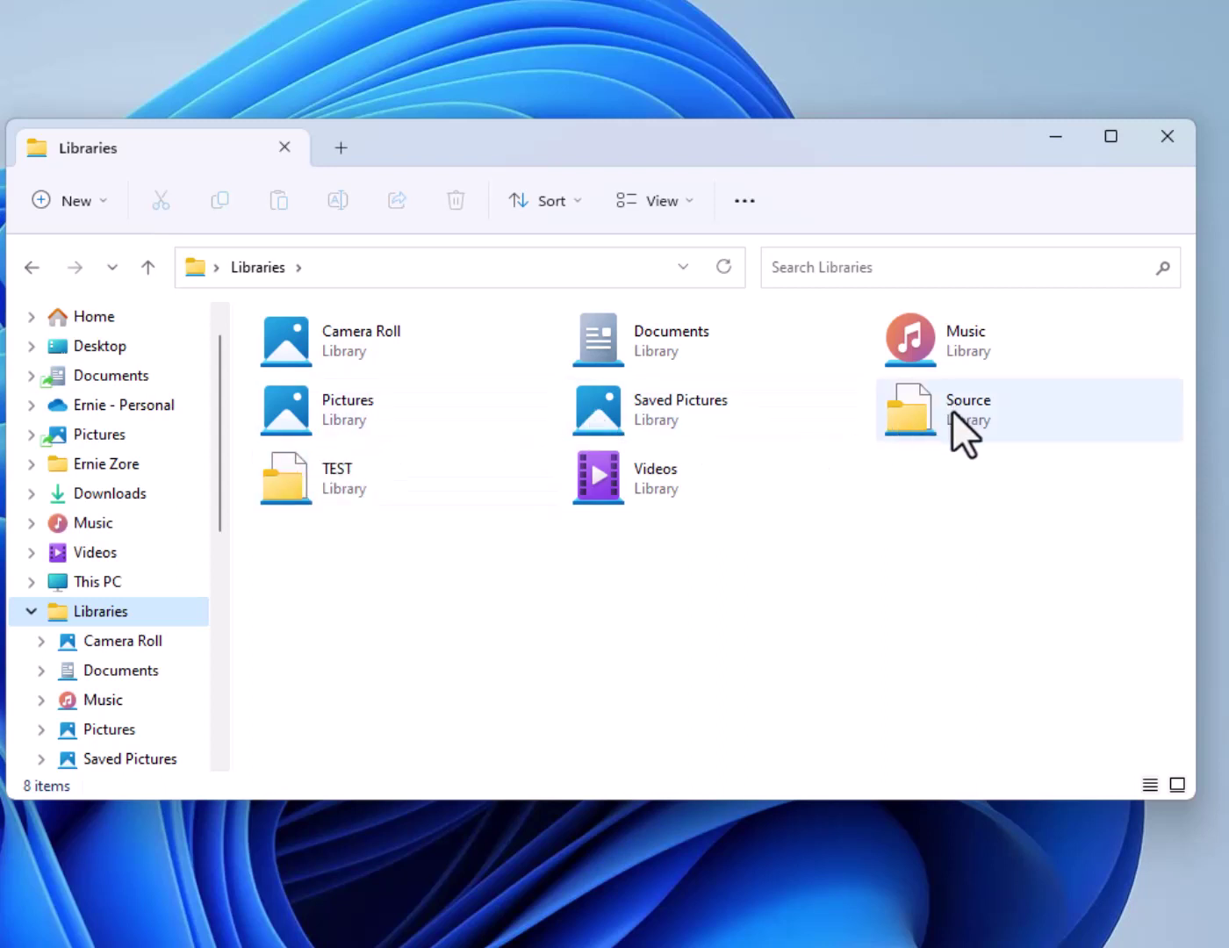
mouse_move(920, 413)
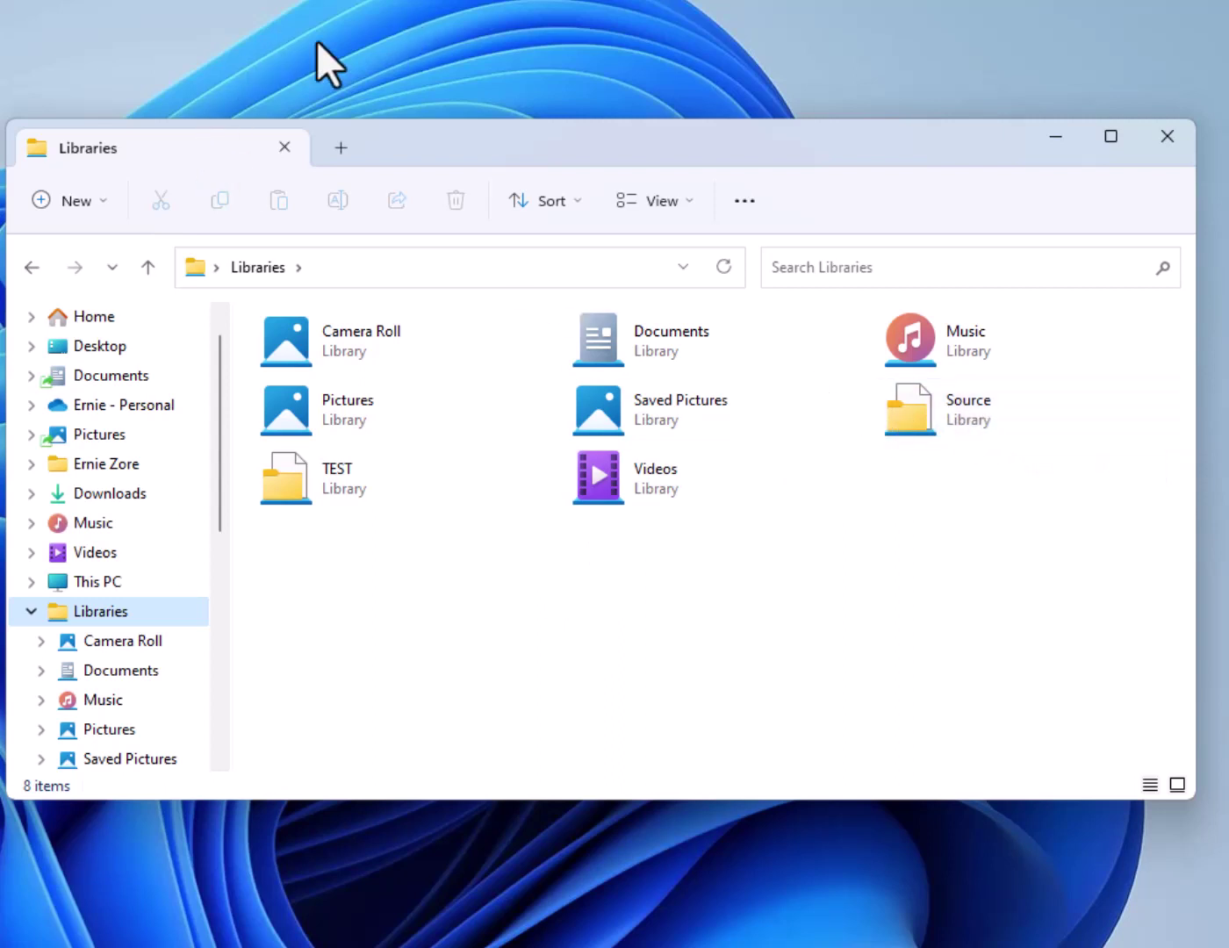
left_click(941, 415)
double_click(940, 412)
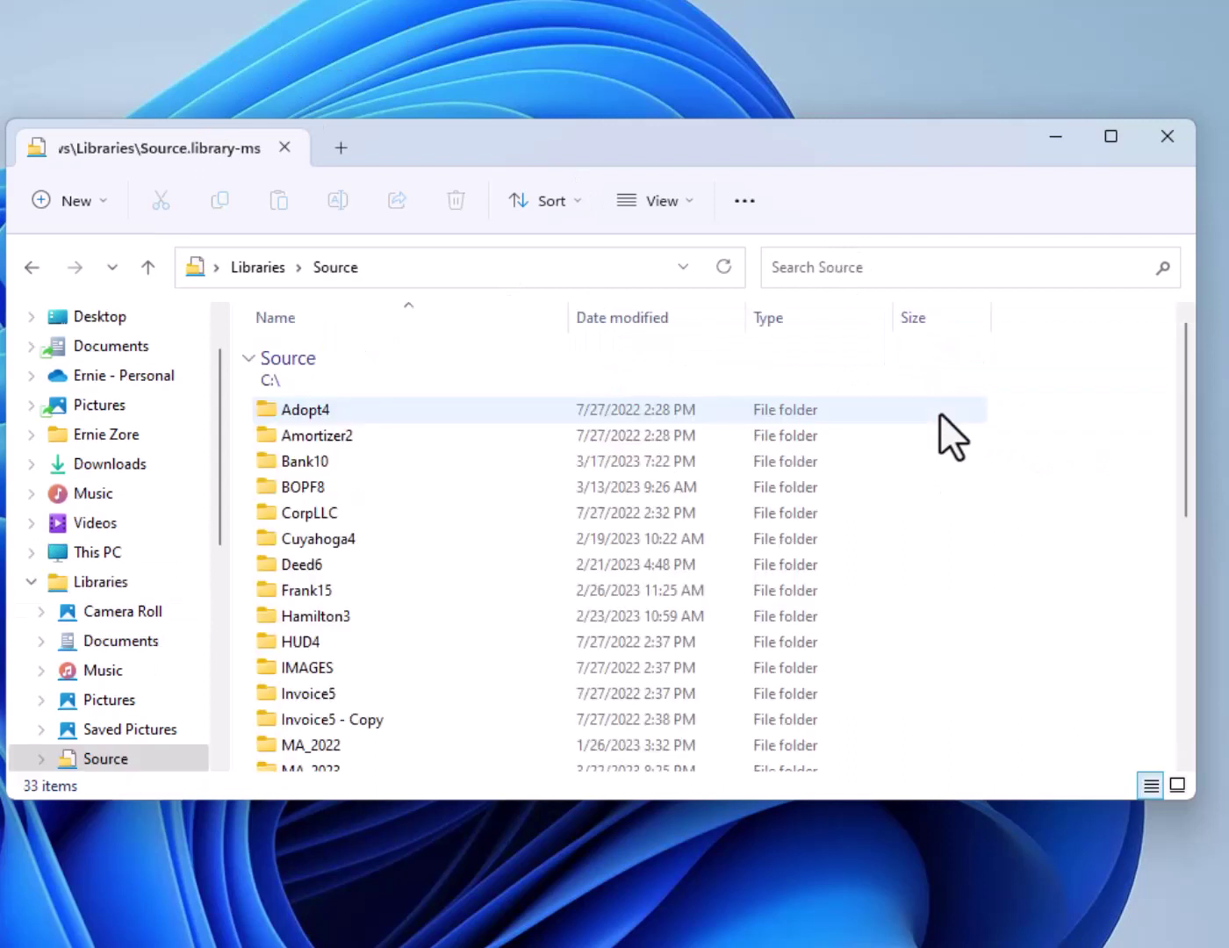
left_click(33, 266)
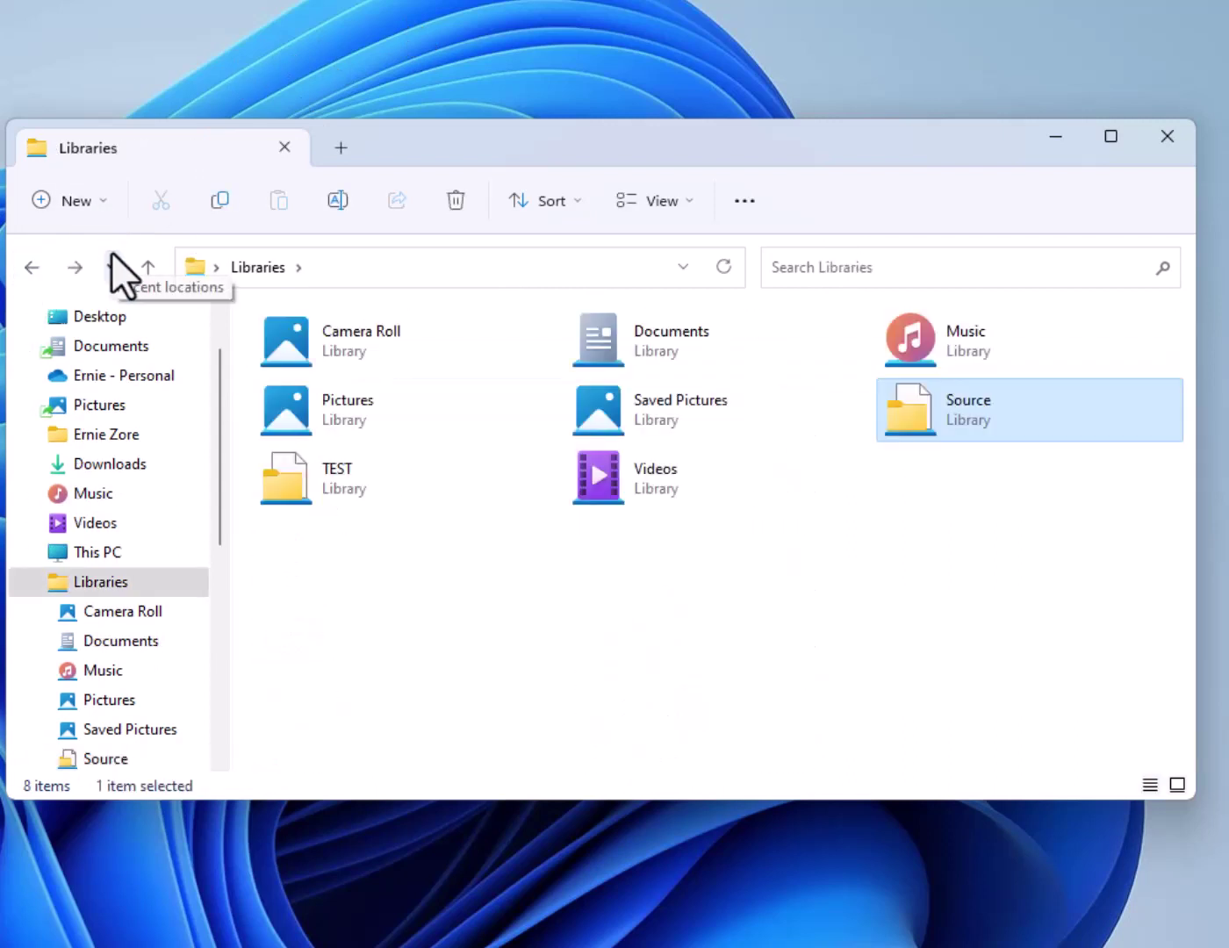
mouse_move(947, 406)
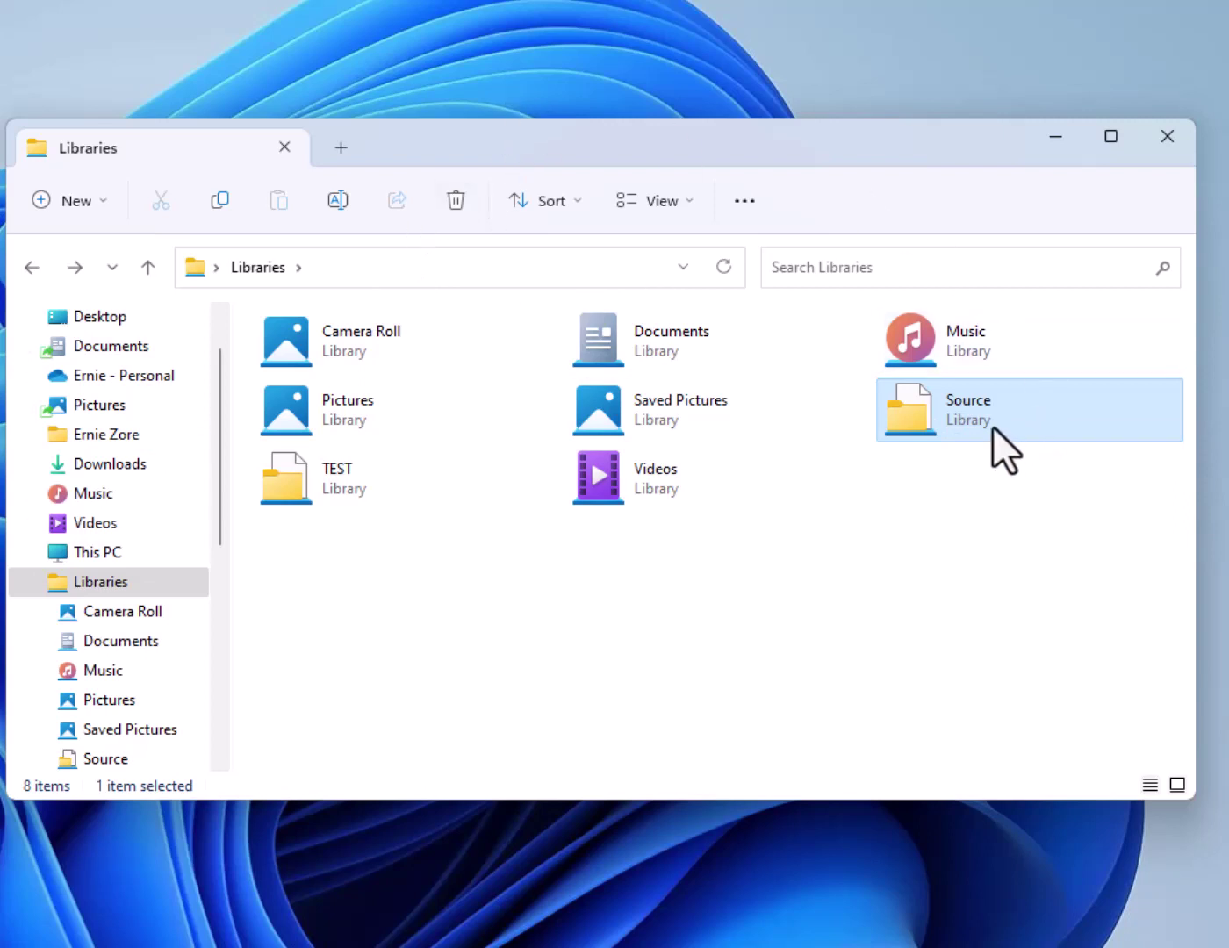
right_click(927, 413)
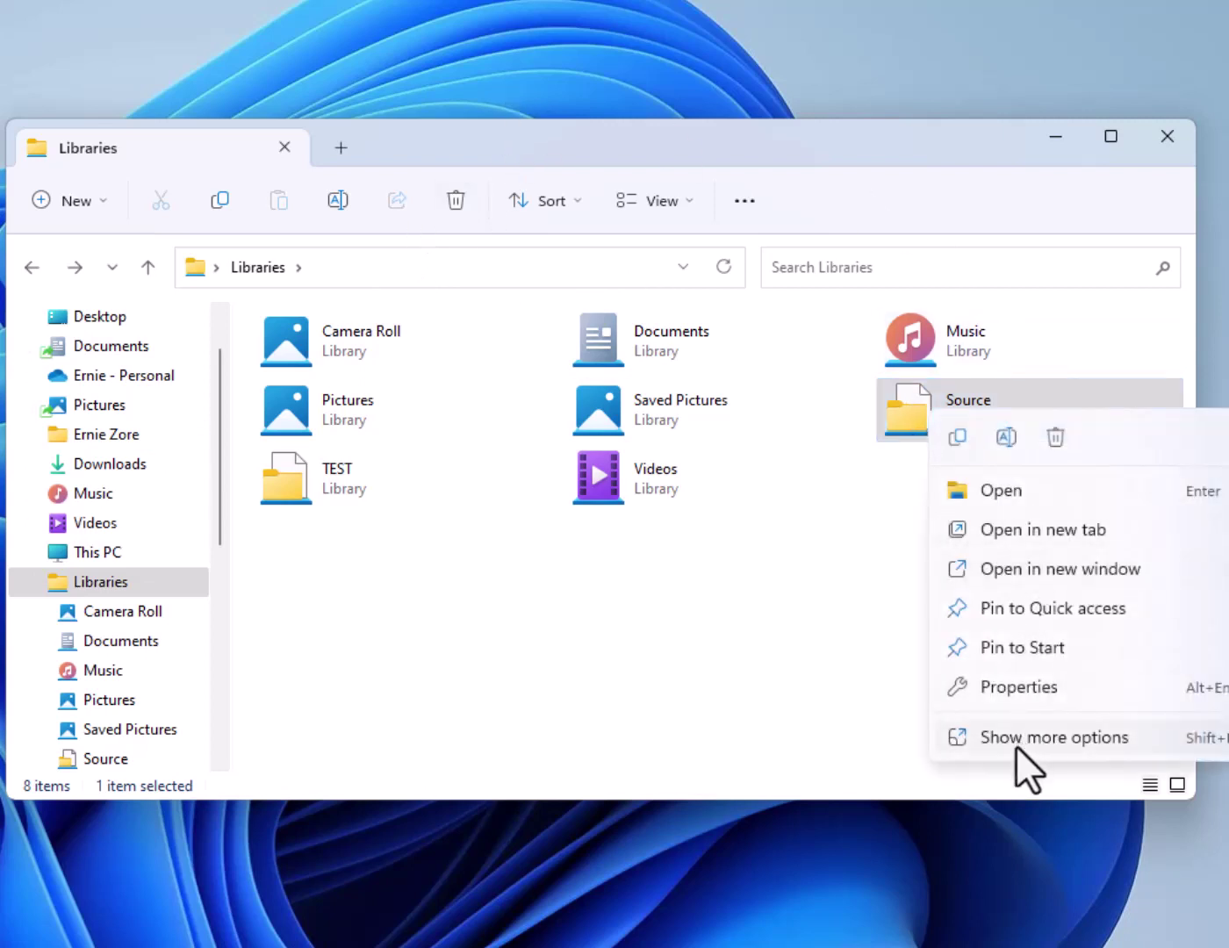
left_click(1052, 441)
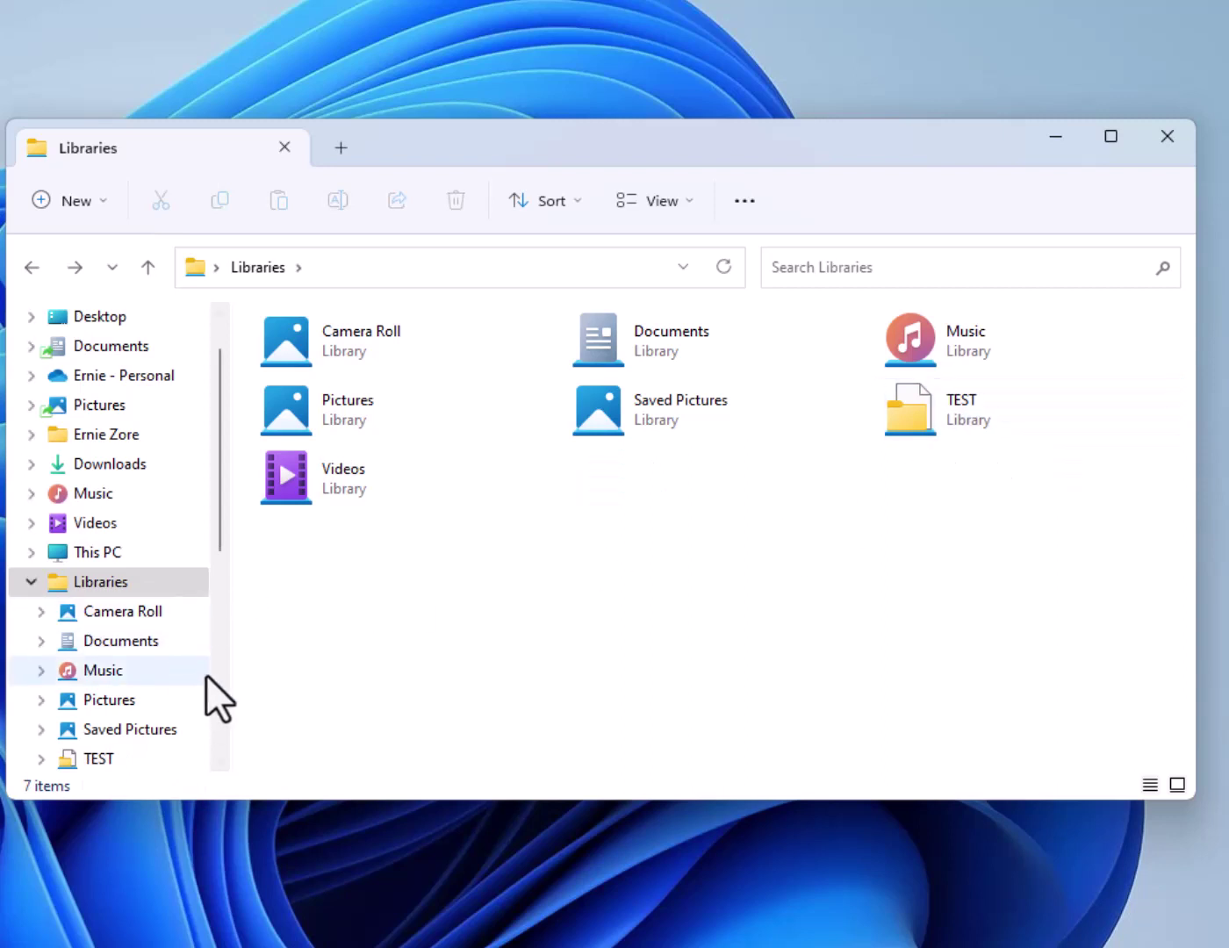
Step: Open This PC to list drives Acer (C:), Data (D:), Local Disk (E:), CD Drive (F:), RECOVERY (G:)
scroll(214, 690, "down", 5)
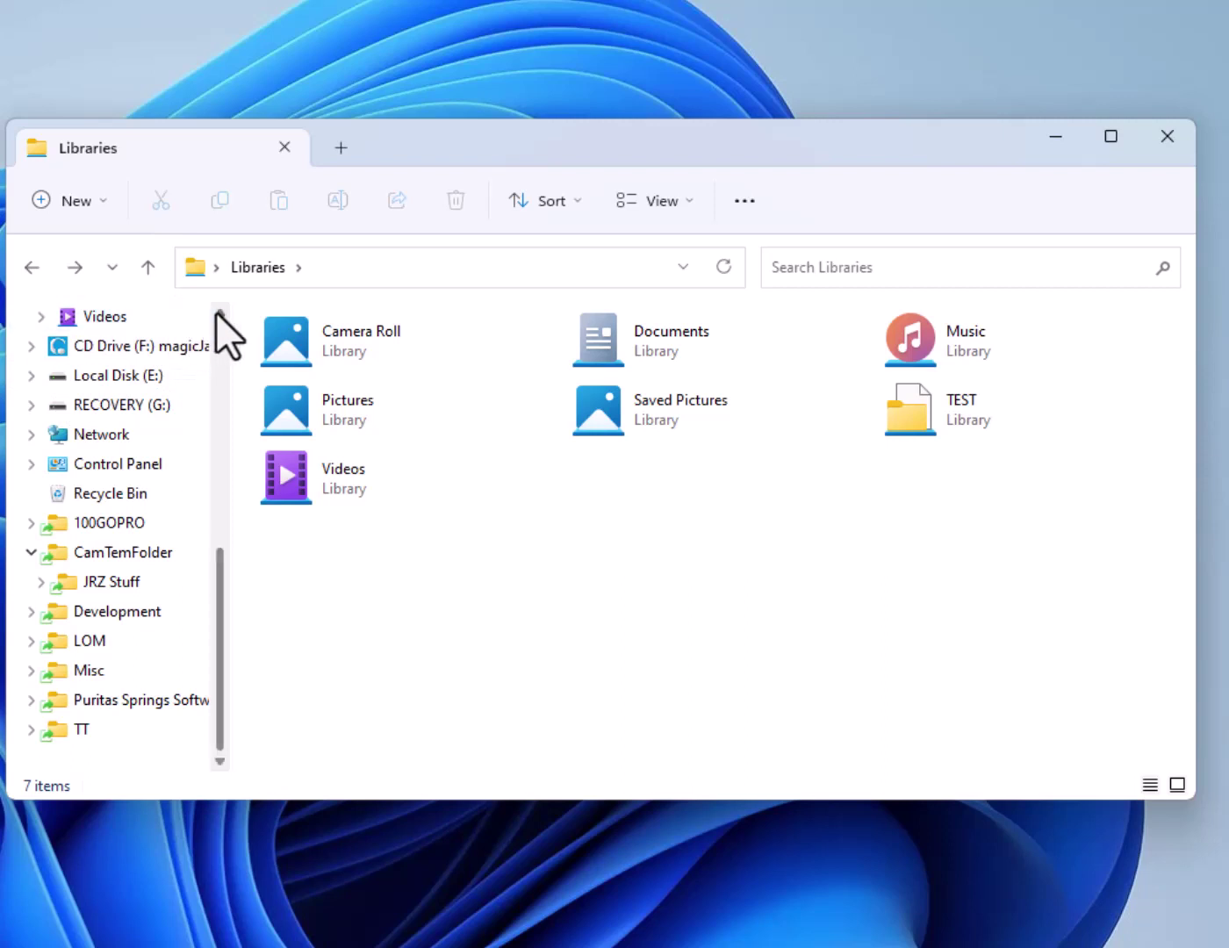
scroll(215, 323, "up", 5)
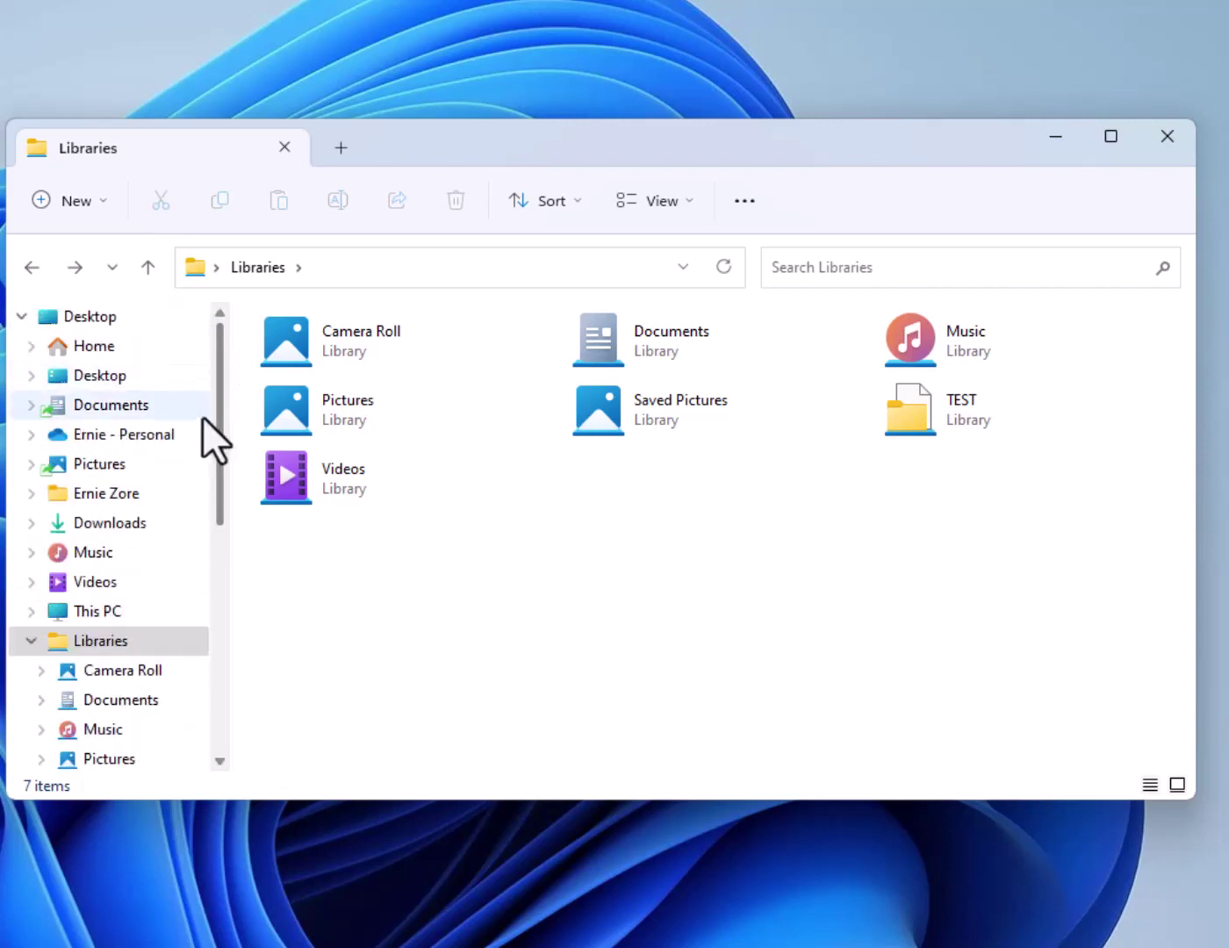
left_click(217, 613)
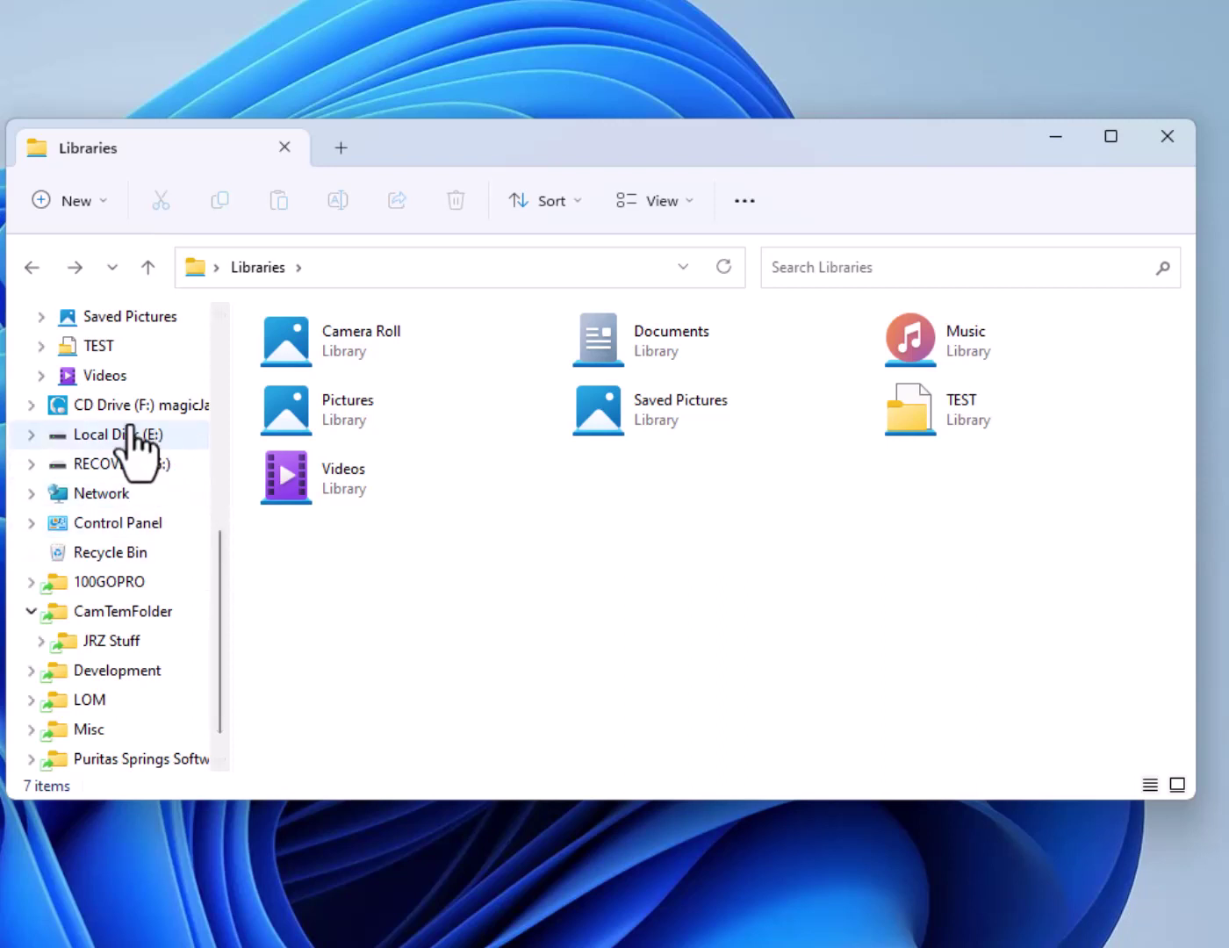
left_click(220, 312)
left_click(219, 313)
left_click(221, 311)
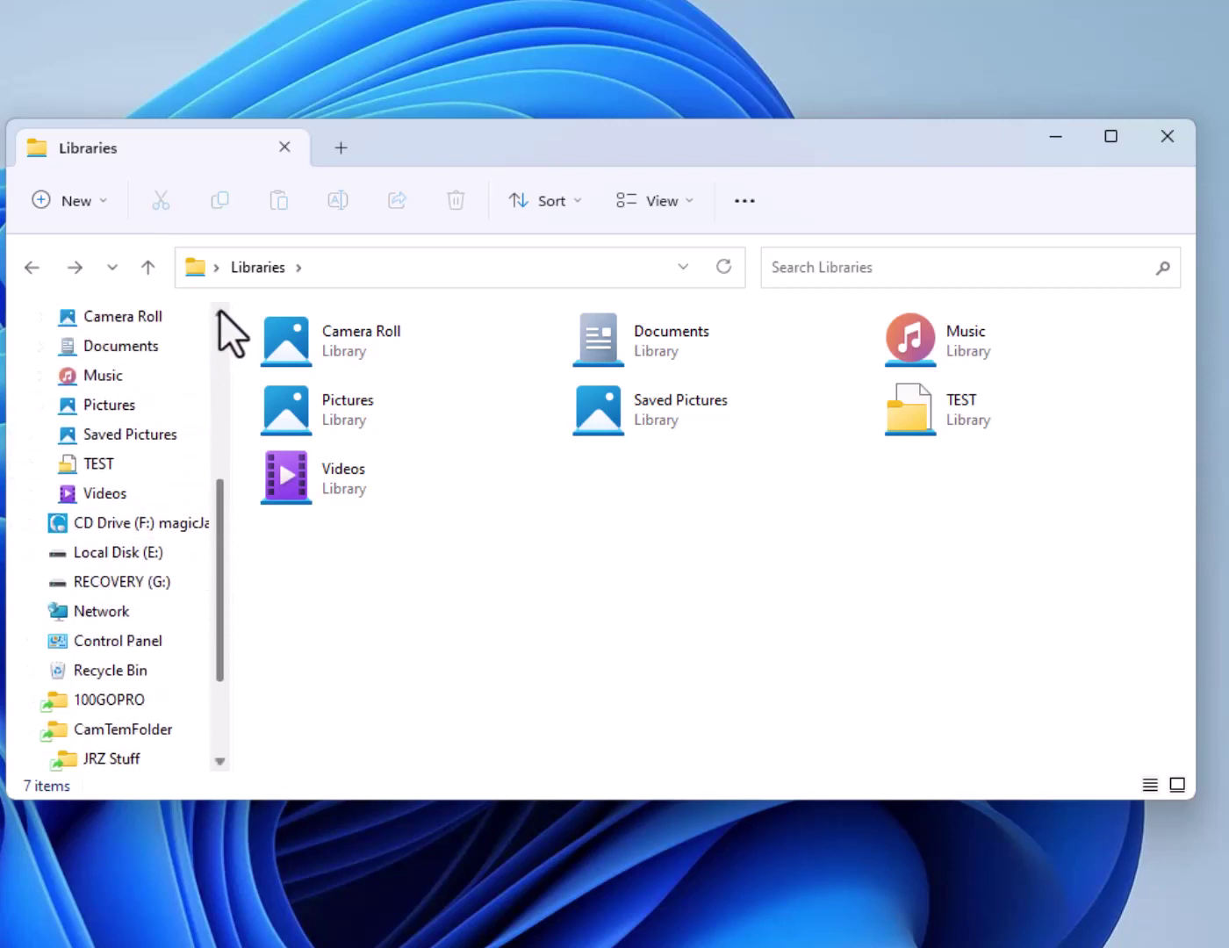
left_click(219, 311)
left_click(219, 310)
left_click(95, 406)
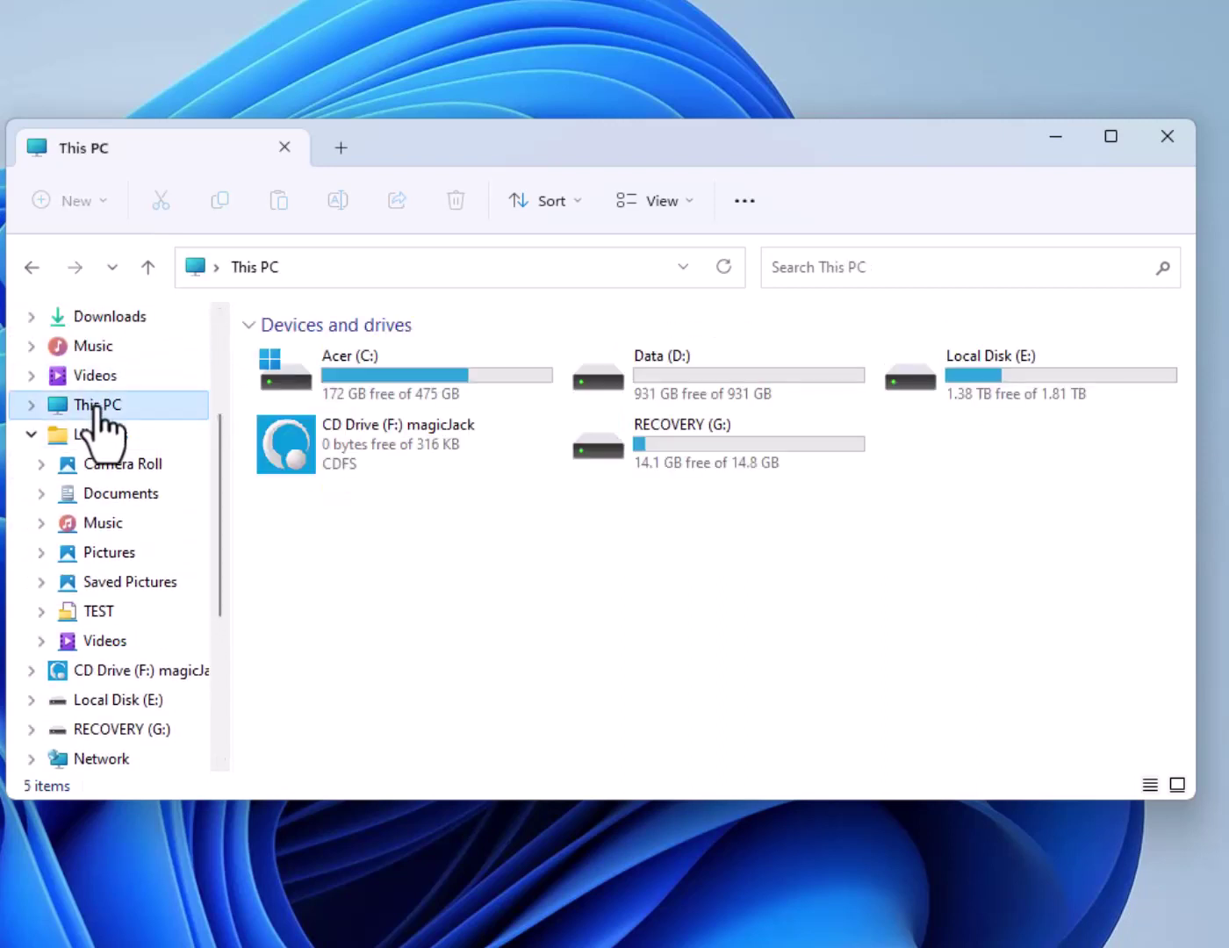
double_click(362, 369)
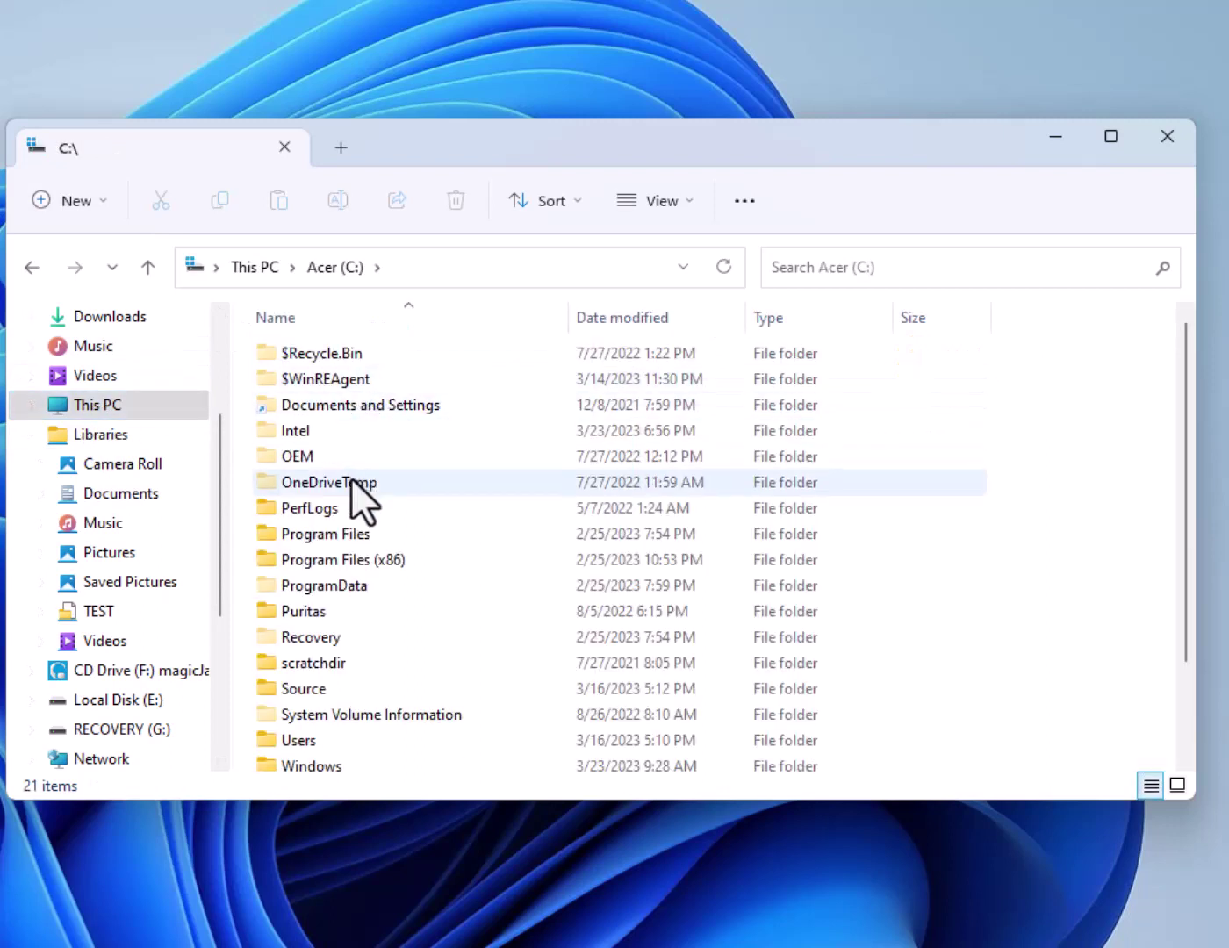
left_click(341, 689)
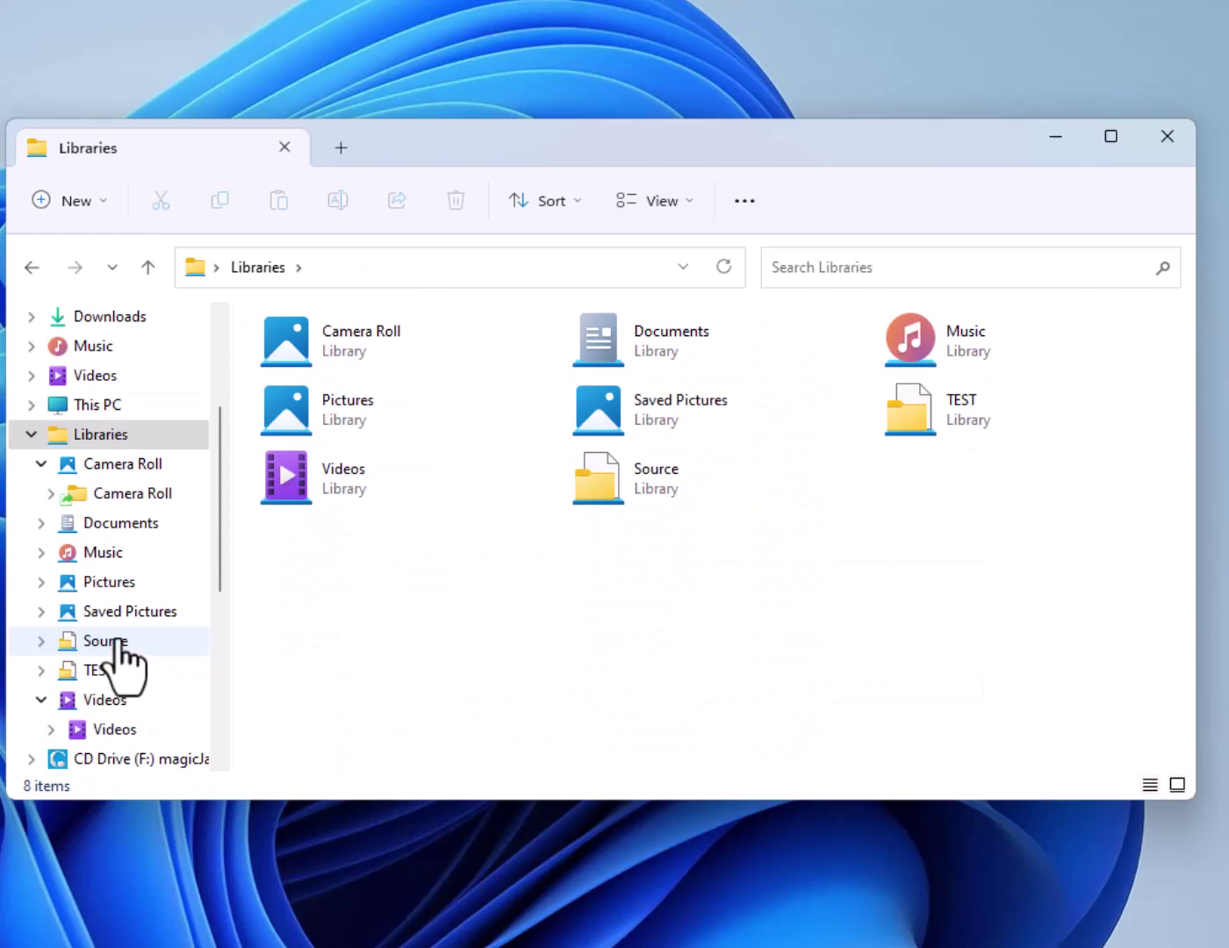
left_click(115, 642)
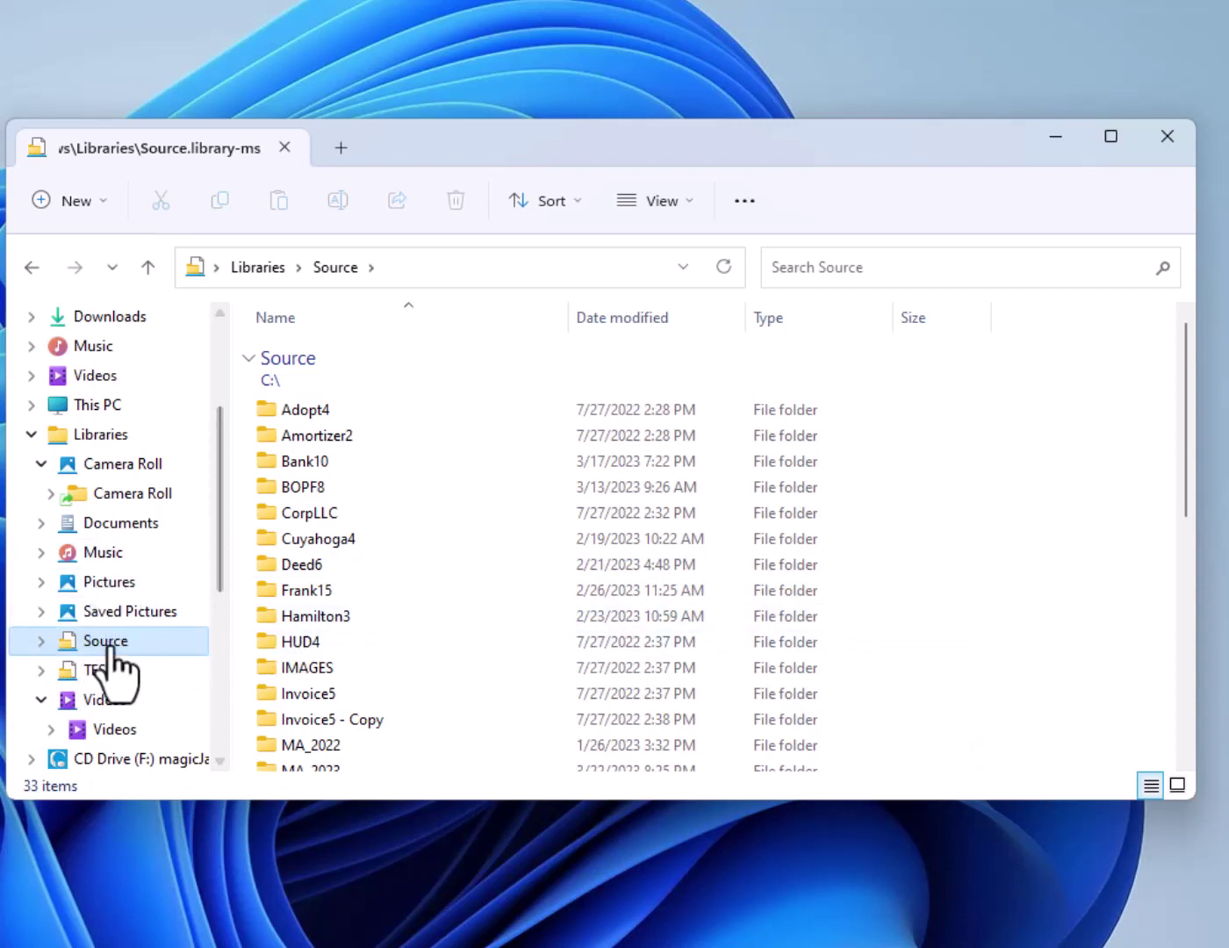
left_click(113, 437)
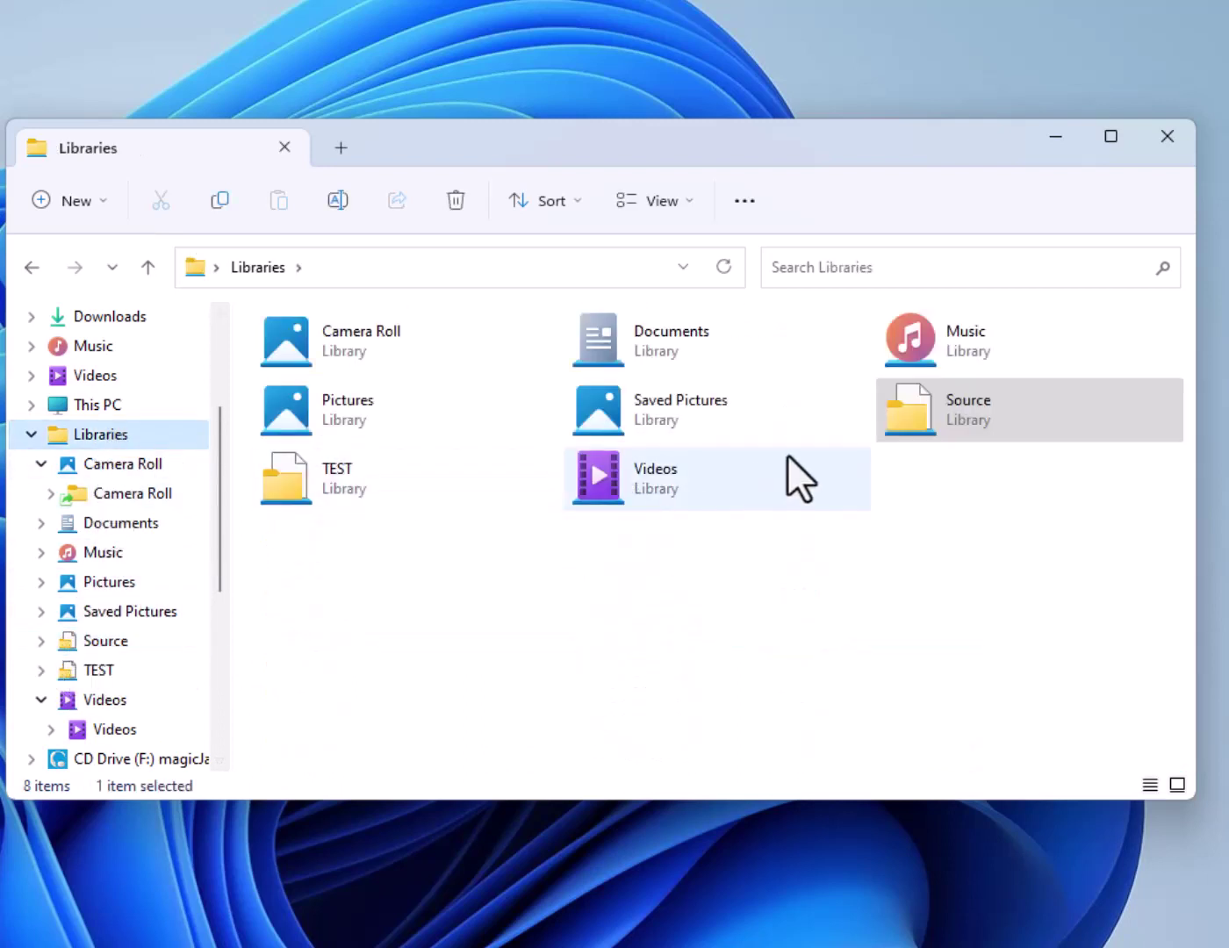
Step: Delete the Source library using its context menu's Delete icon
right_click(959, 411)
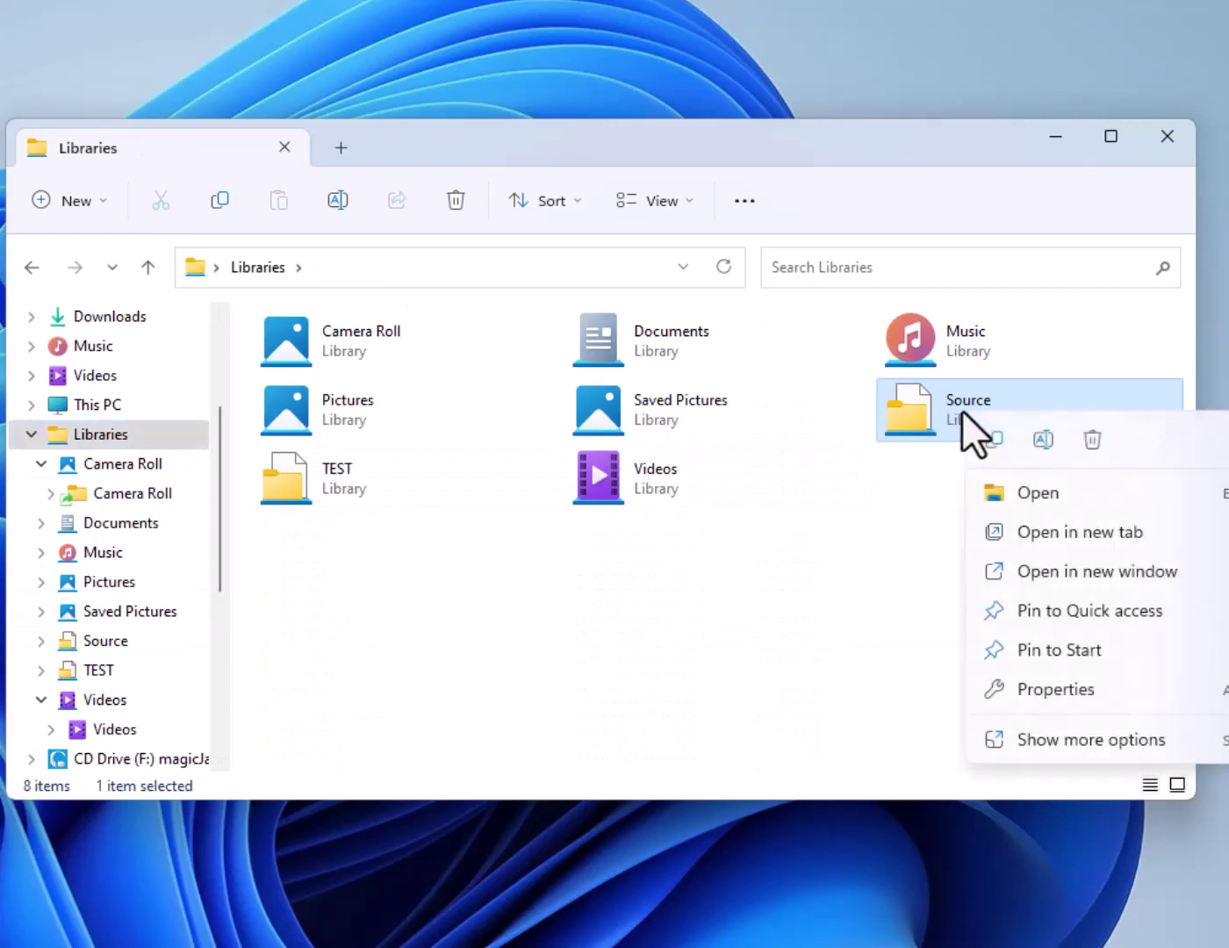
left_click(1095, 441)
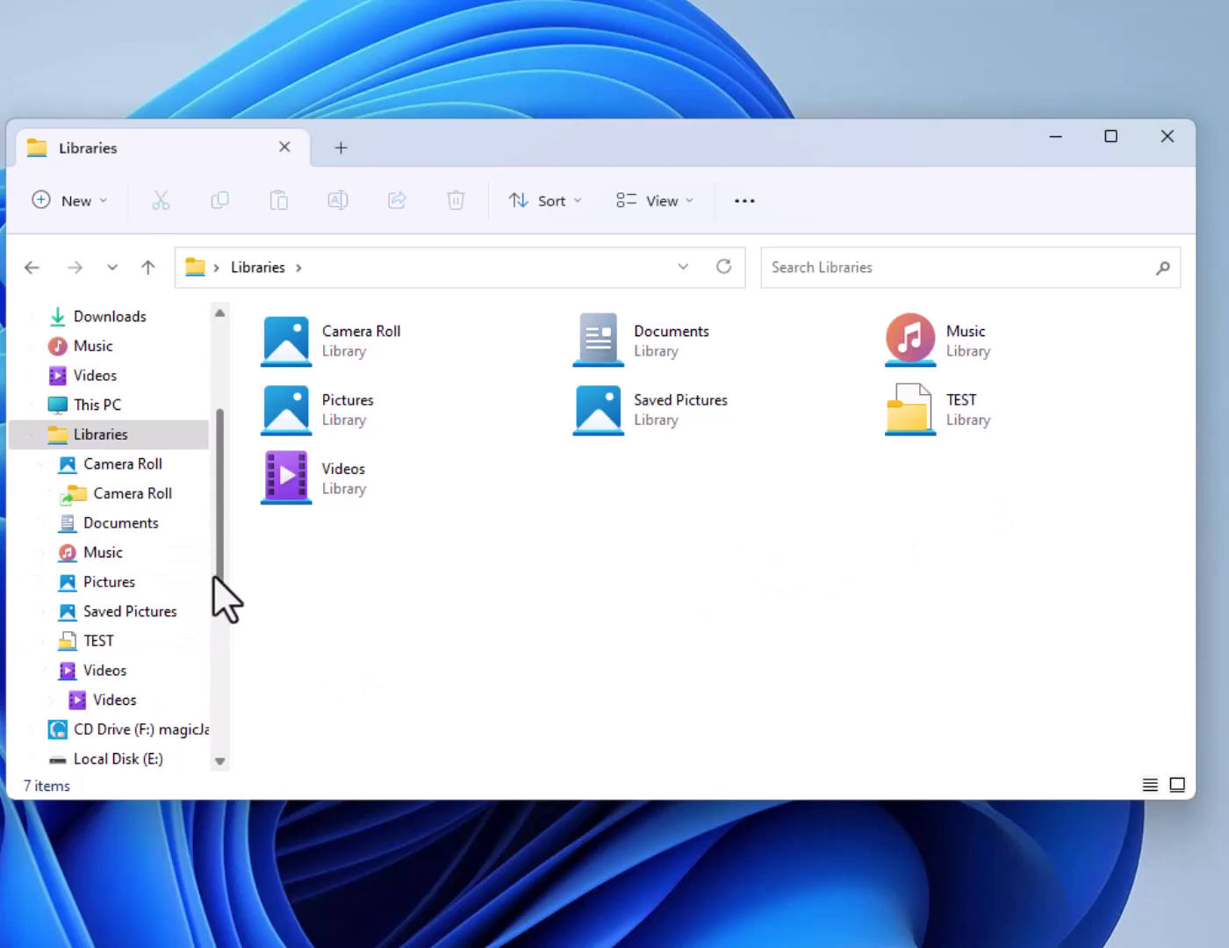
Step: On Acer (C:), include the Source folder in the Documents library and dismiss the already-included message
left_click(112, 406)
double_click(404, 371)
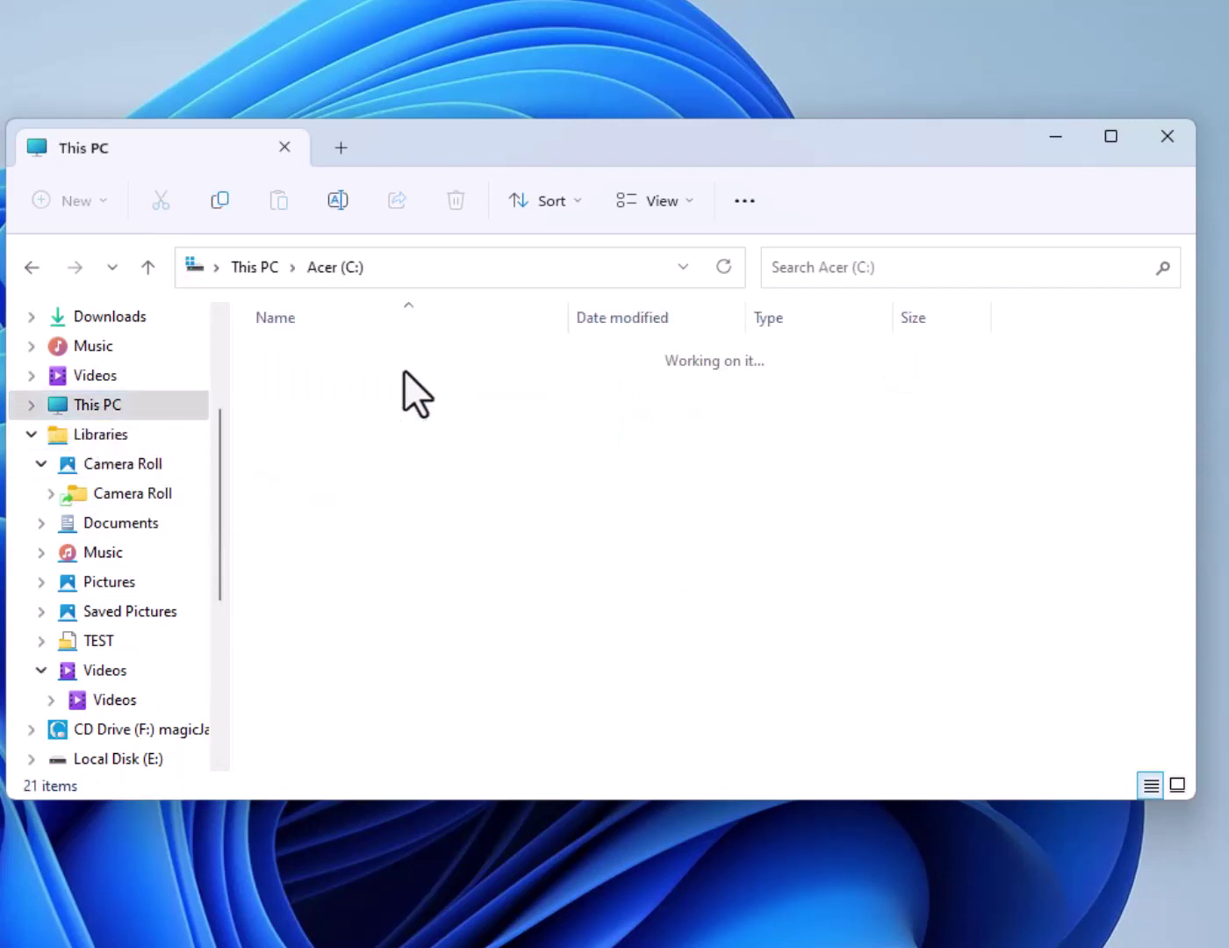
left_click(324, 689)
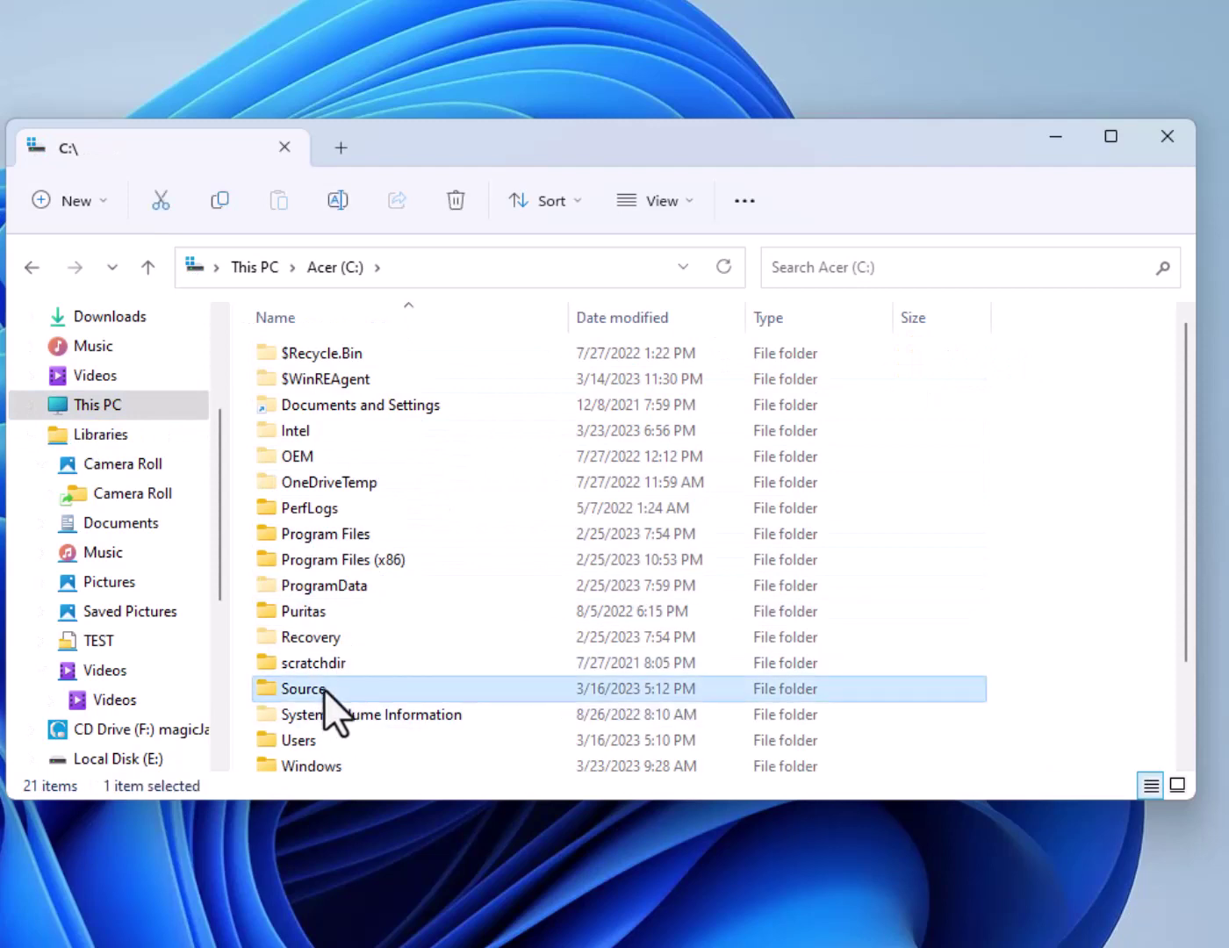
right_click(332, 685)
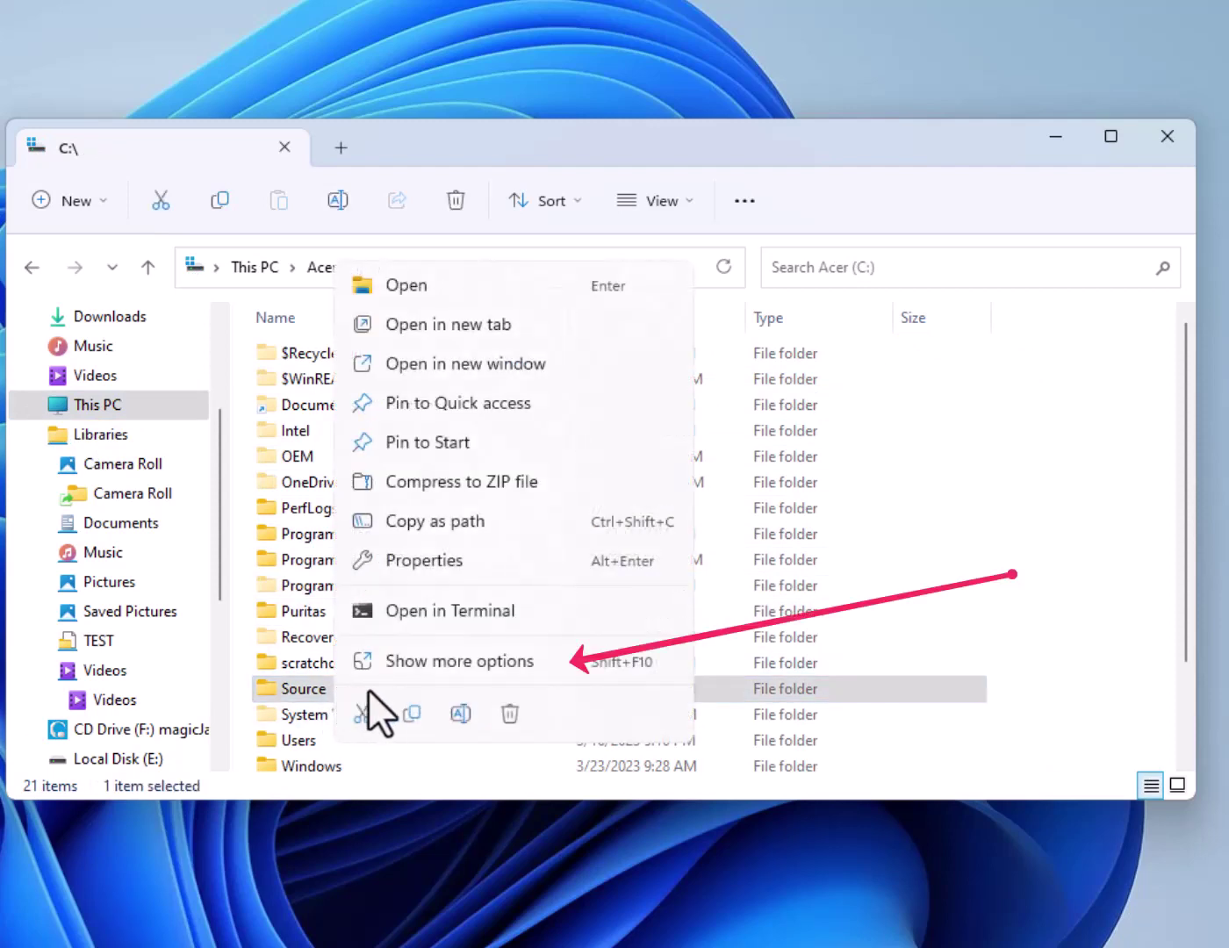
left_click(427, 662)
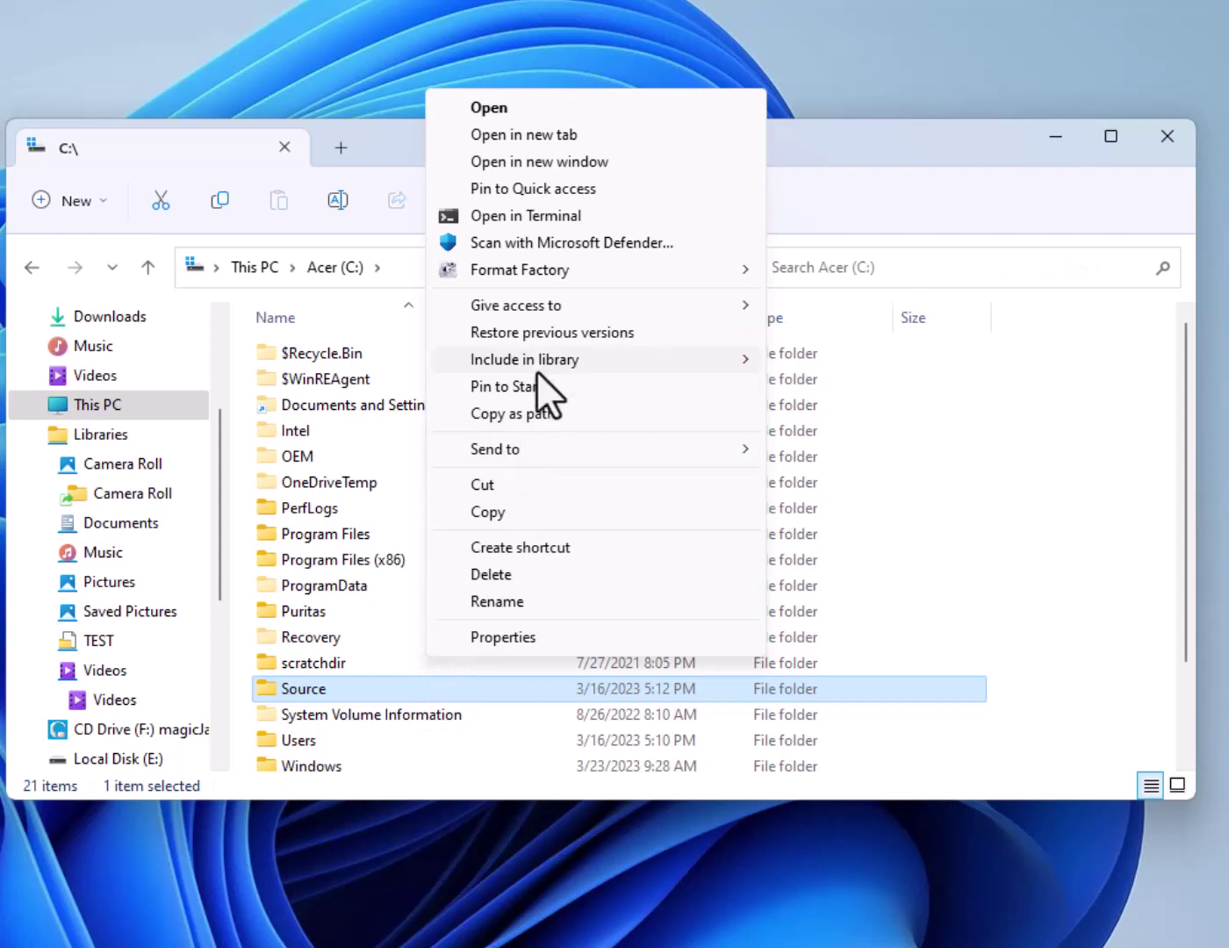
mouse_move(540, 355)
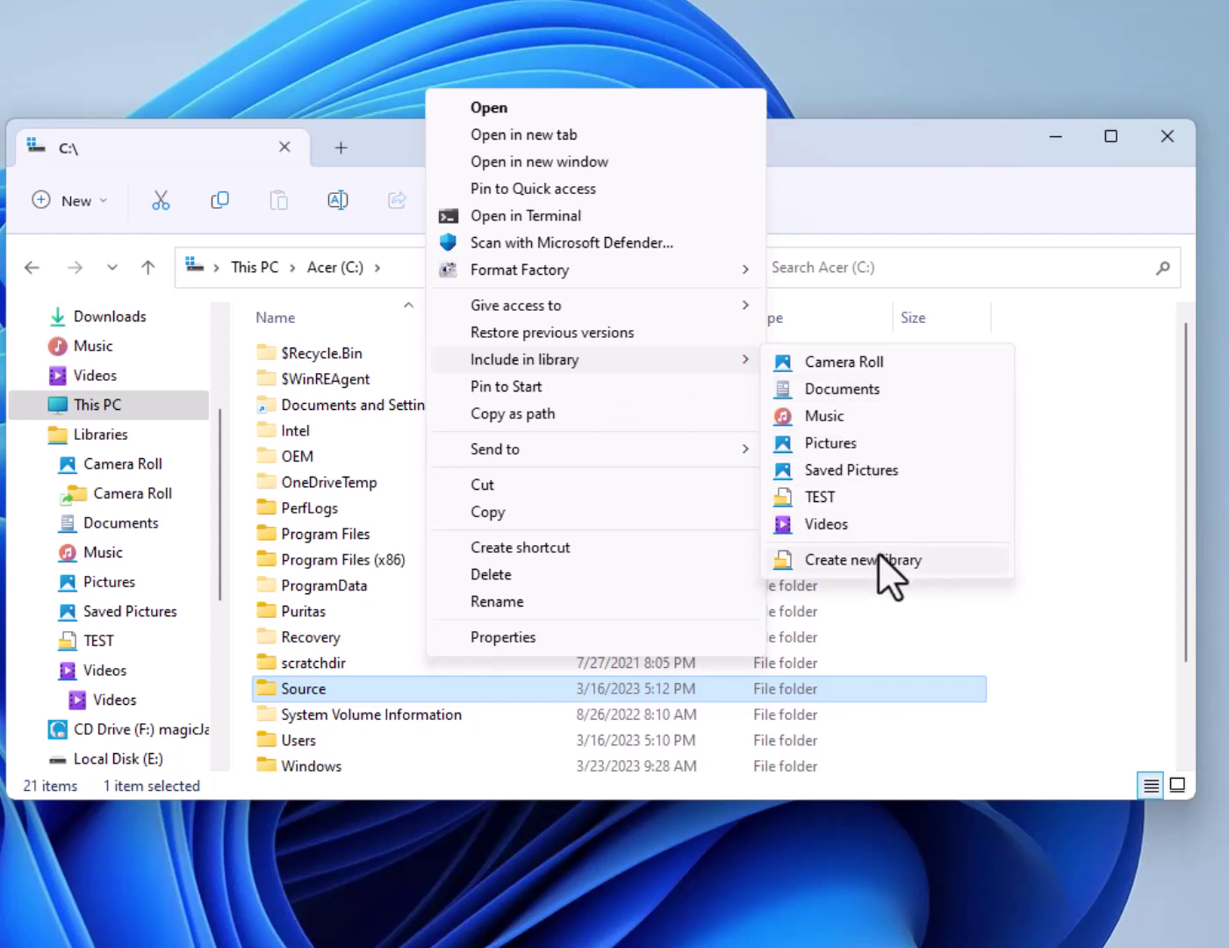
left_click(855, 391)
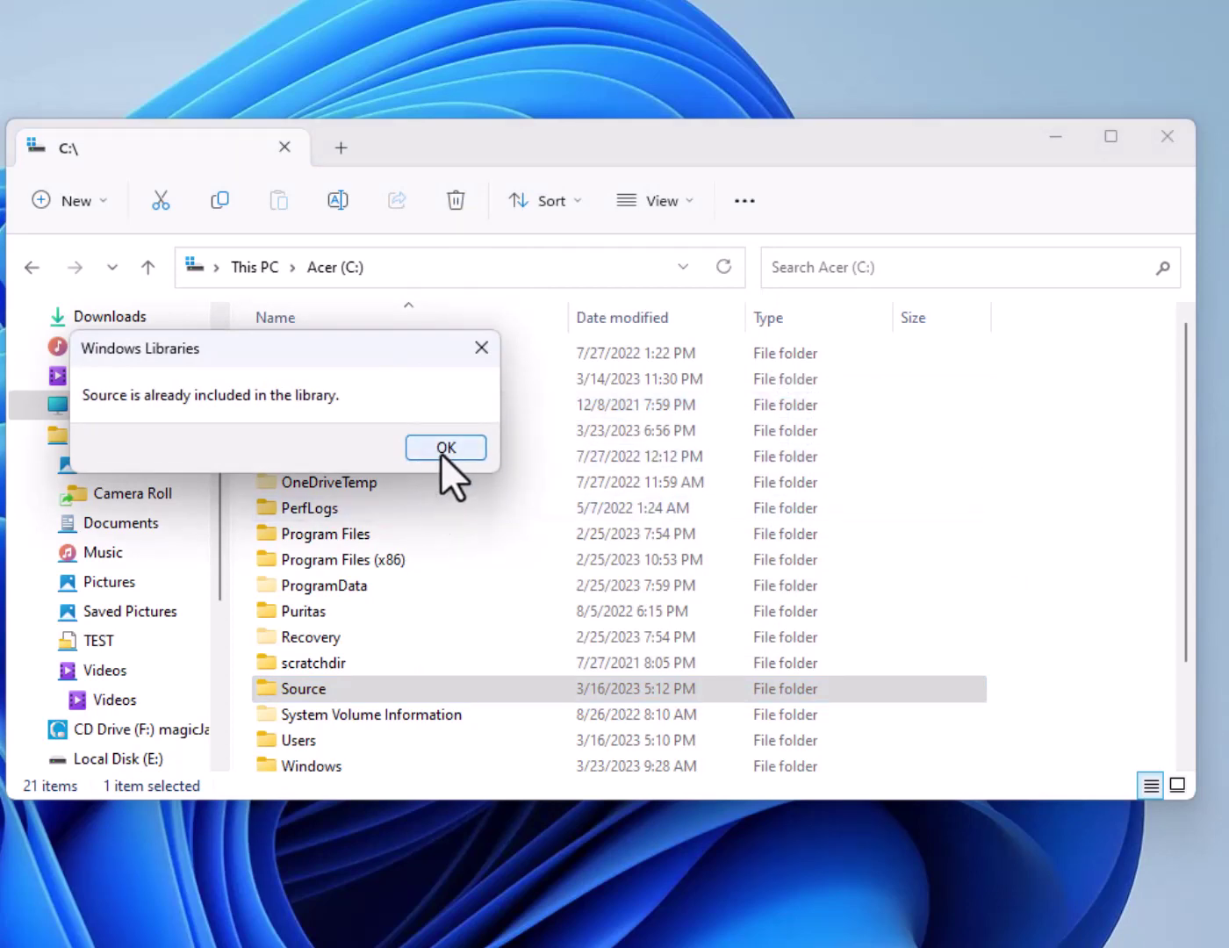
left_click(482, 347)
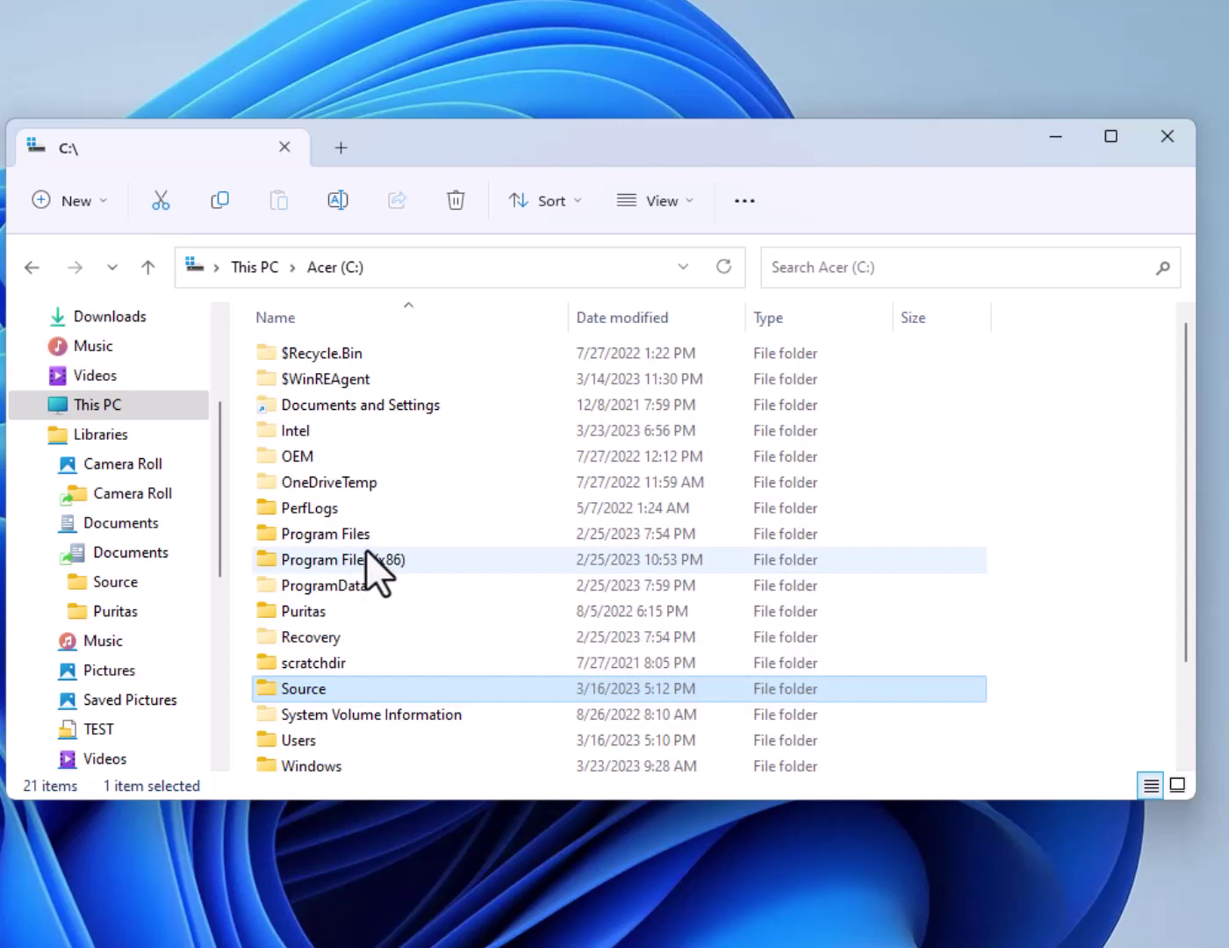
mouse_move(362, 560)
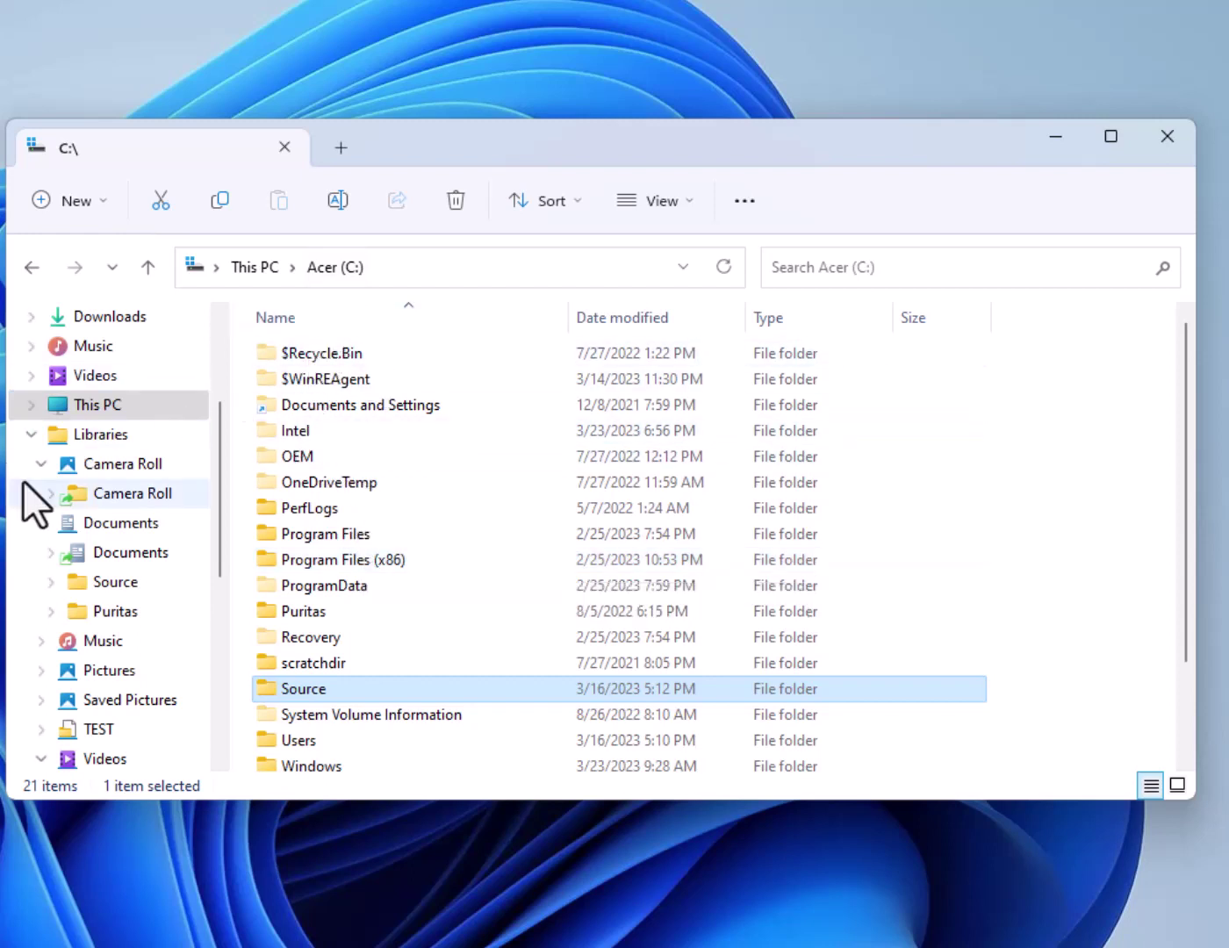
Step: Browse the Documents library's Source folder, then open its Documents folder with 137 items
left_click(112, 524)
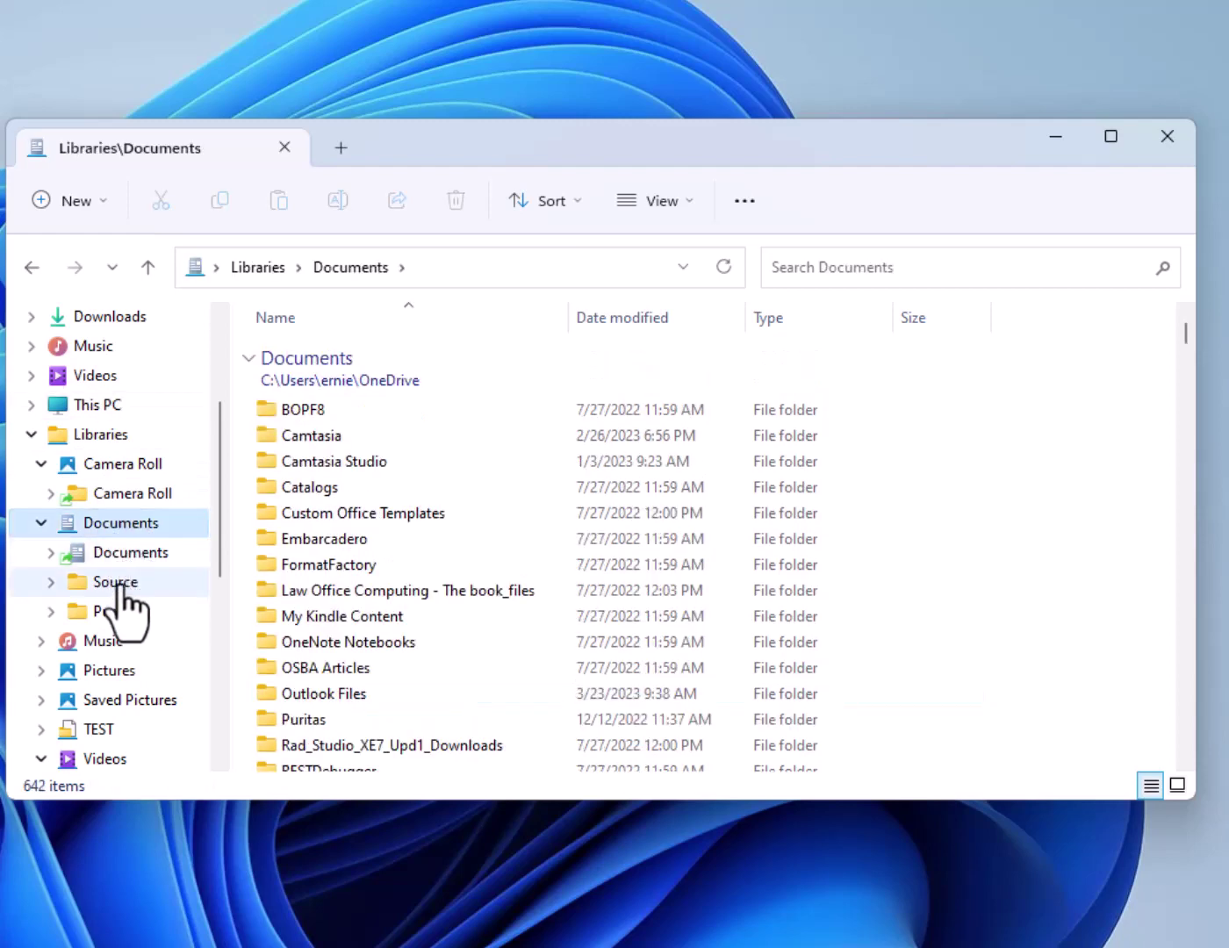
left_click(122, 589)
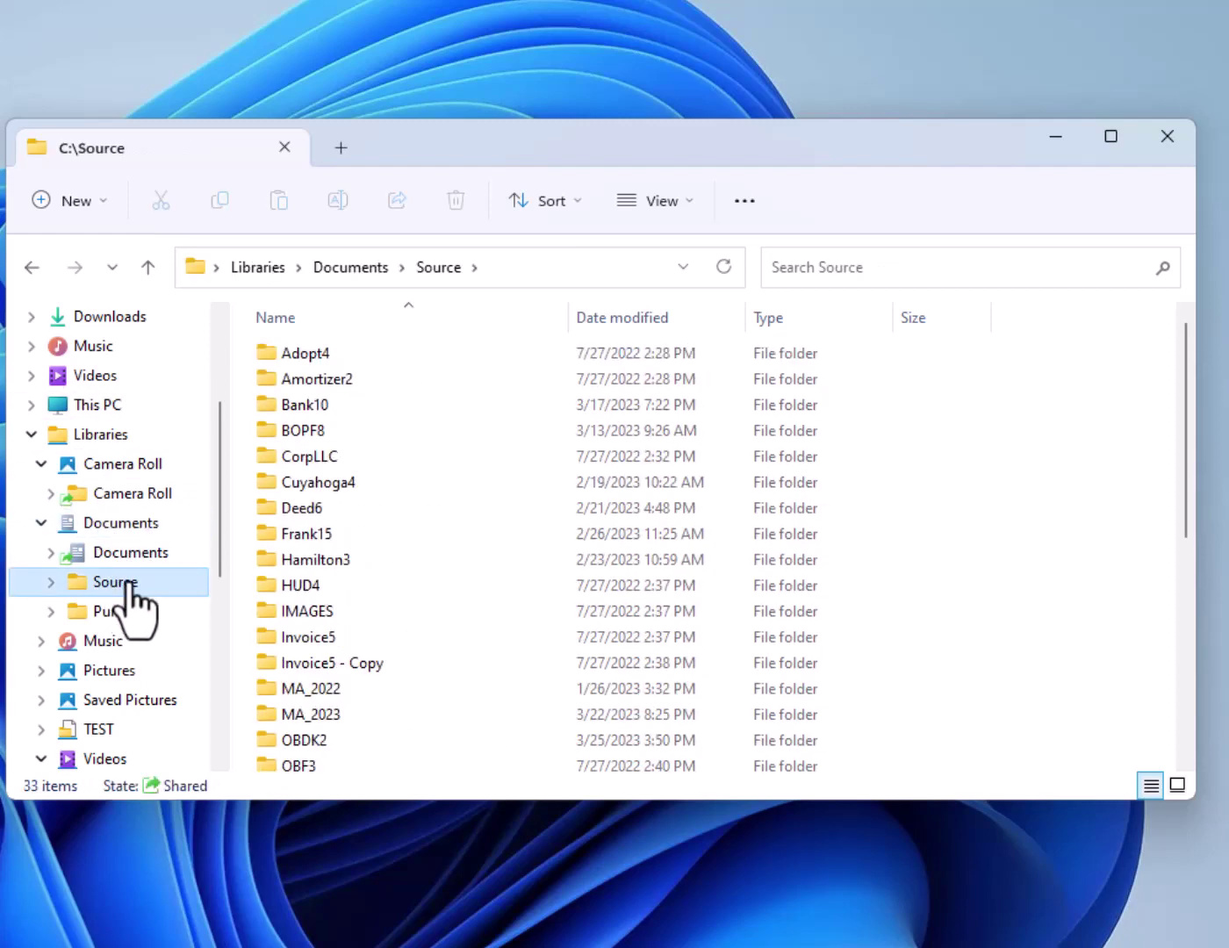
right_click(128, 583)
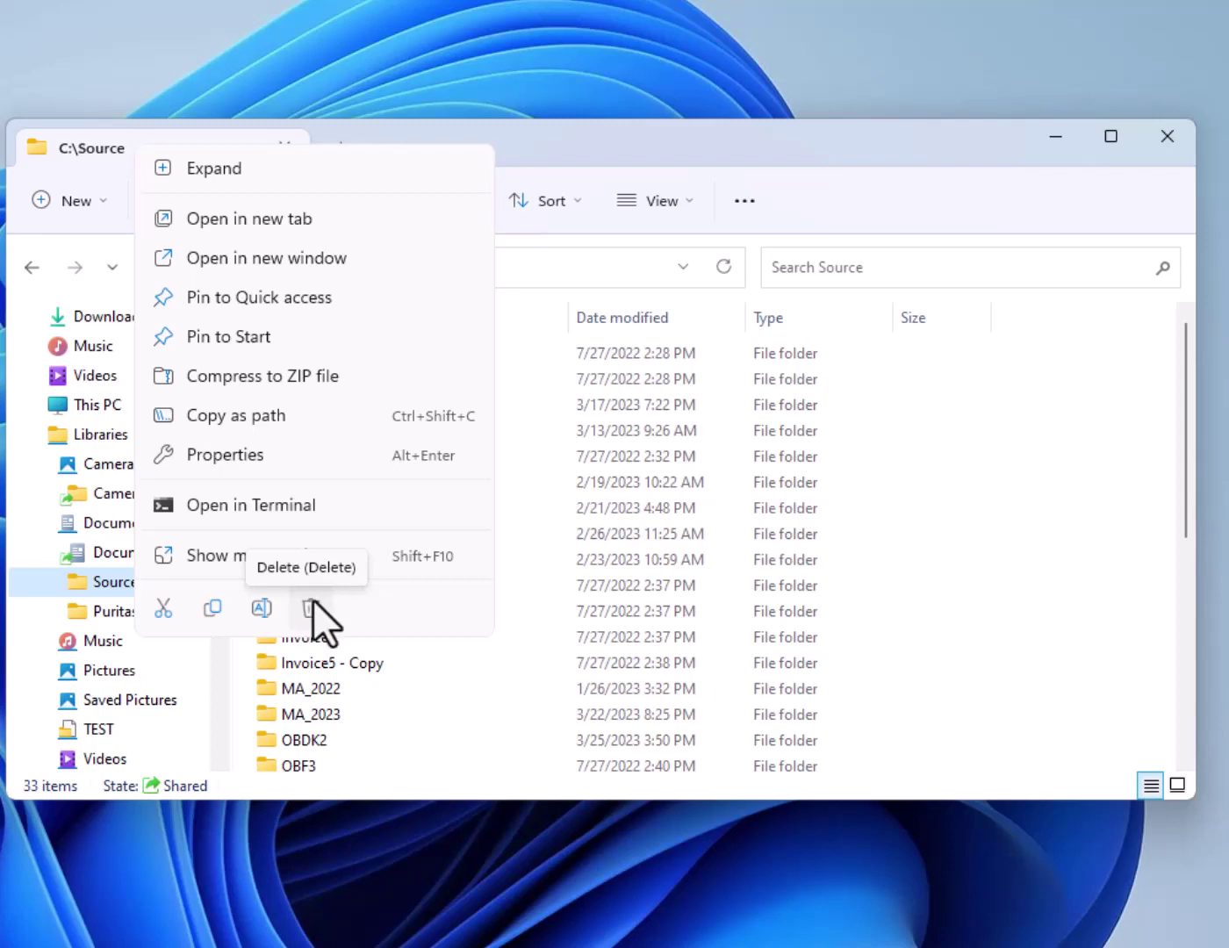
left_click(595, 151)
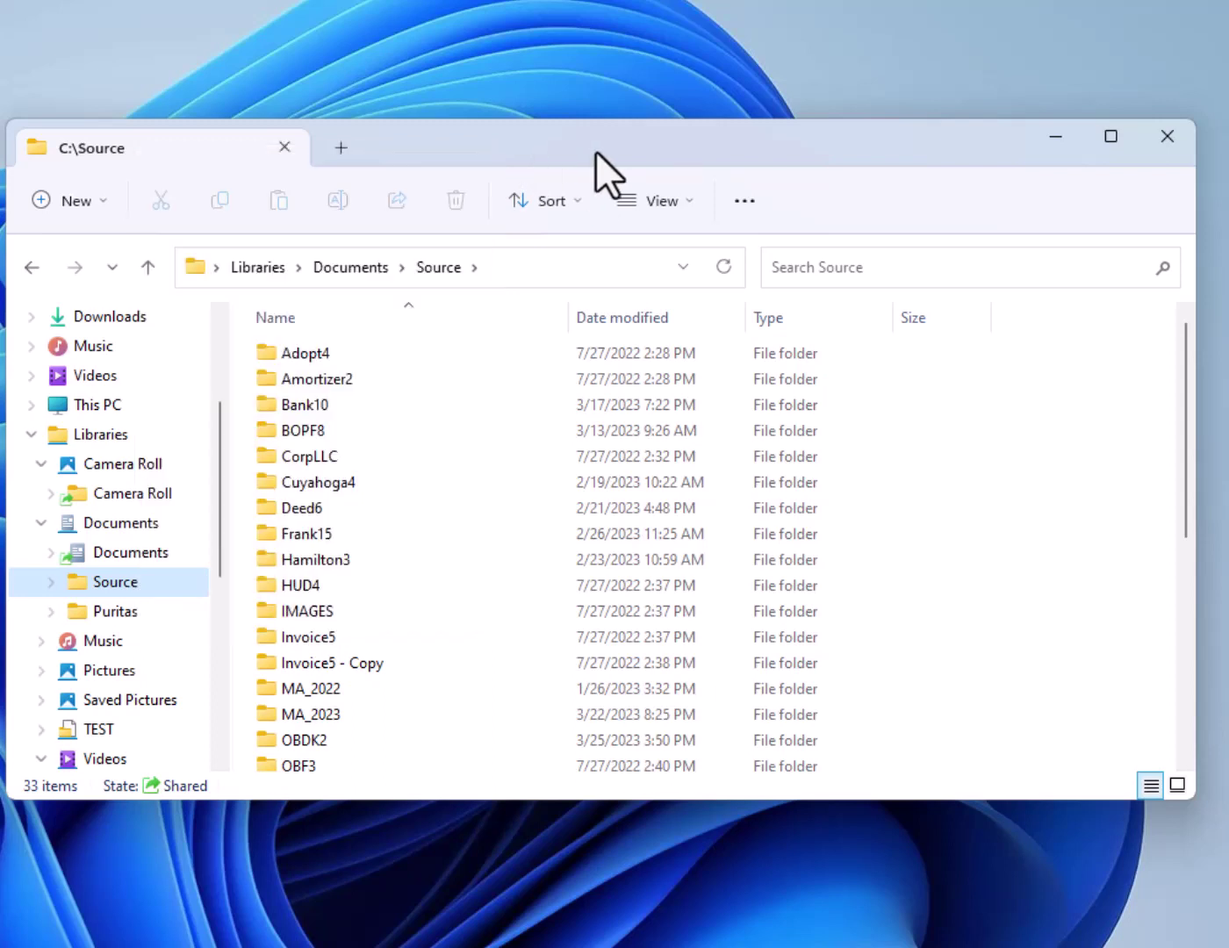
left_click(129, 559)
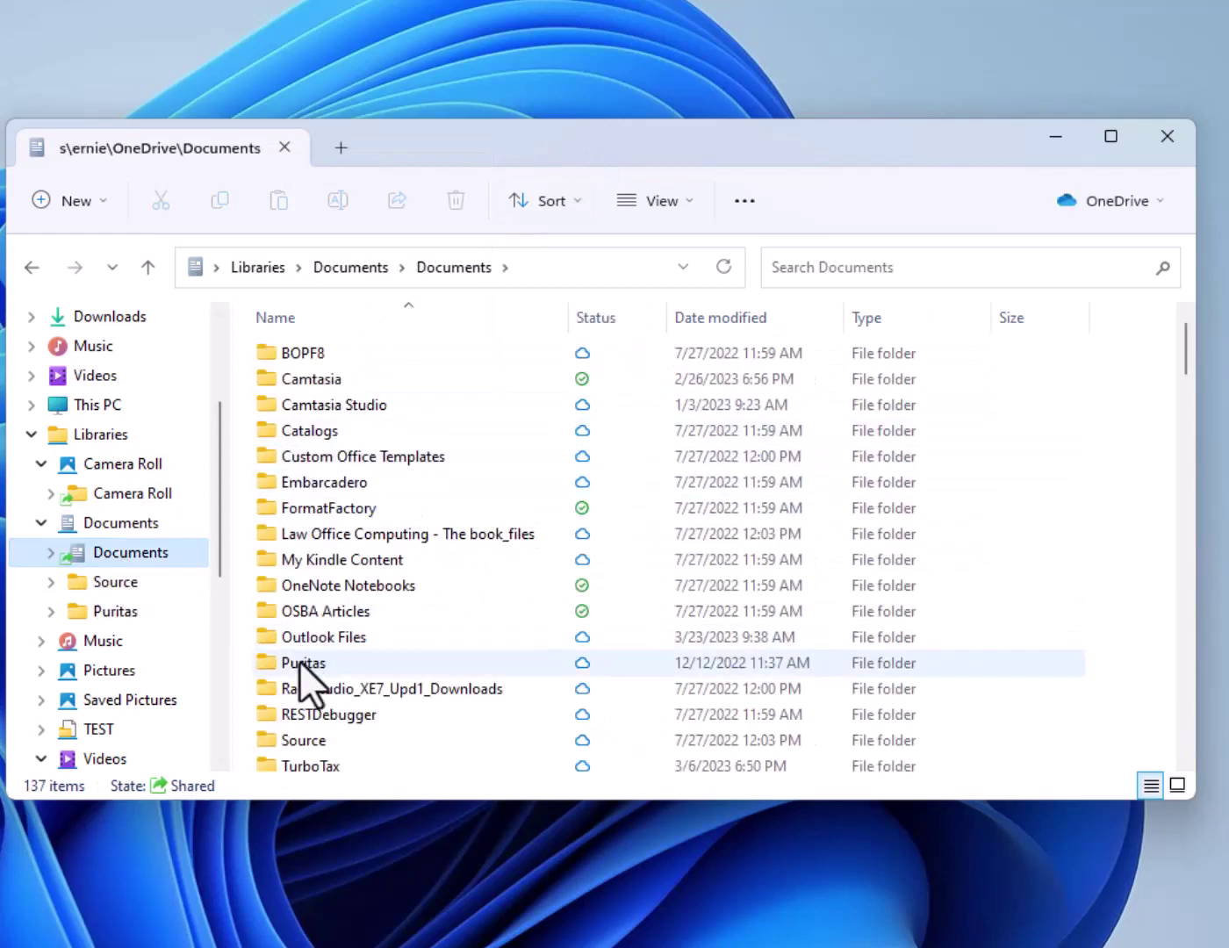
Step: Create a new library named Source and decline renaming to Source (2), keeping New Library
left_click(99, 434)
right_click(845, 513)
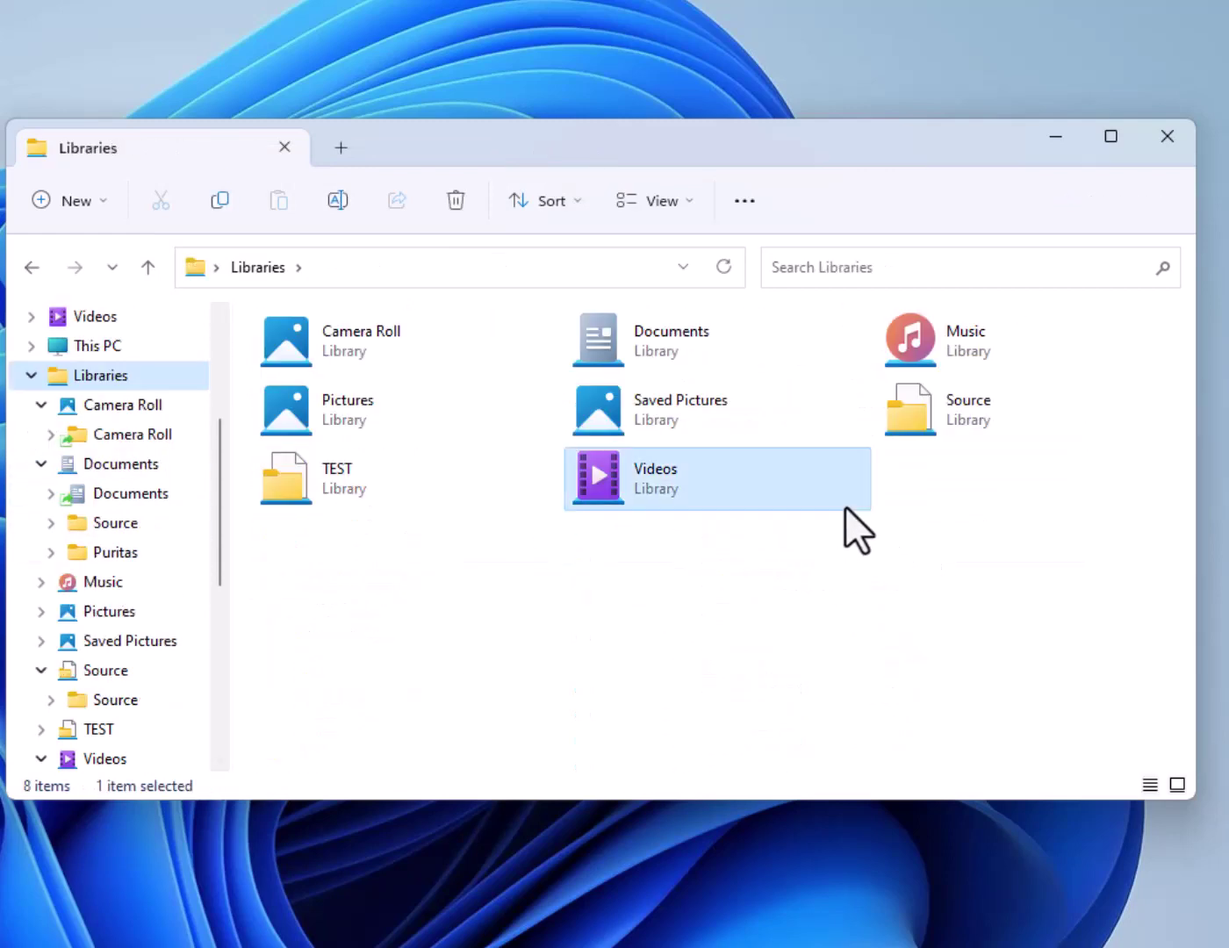
right_click(676, 598)
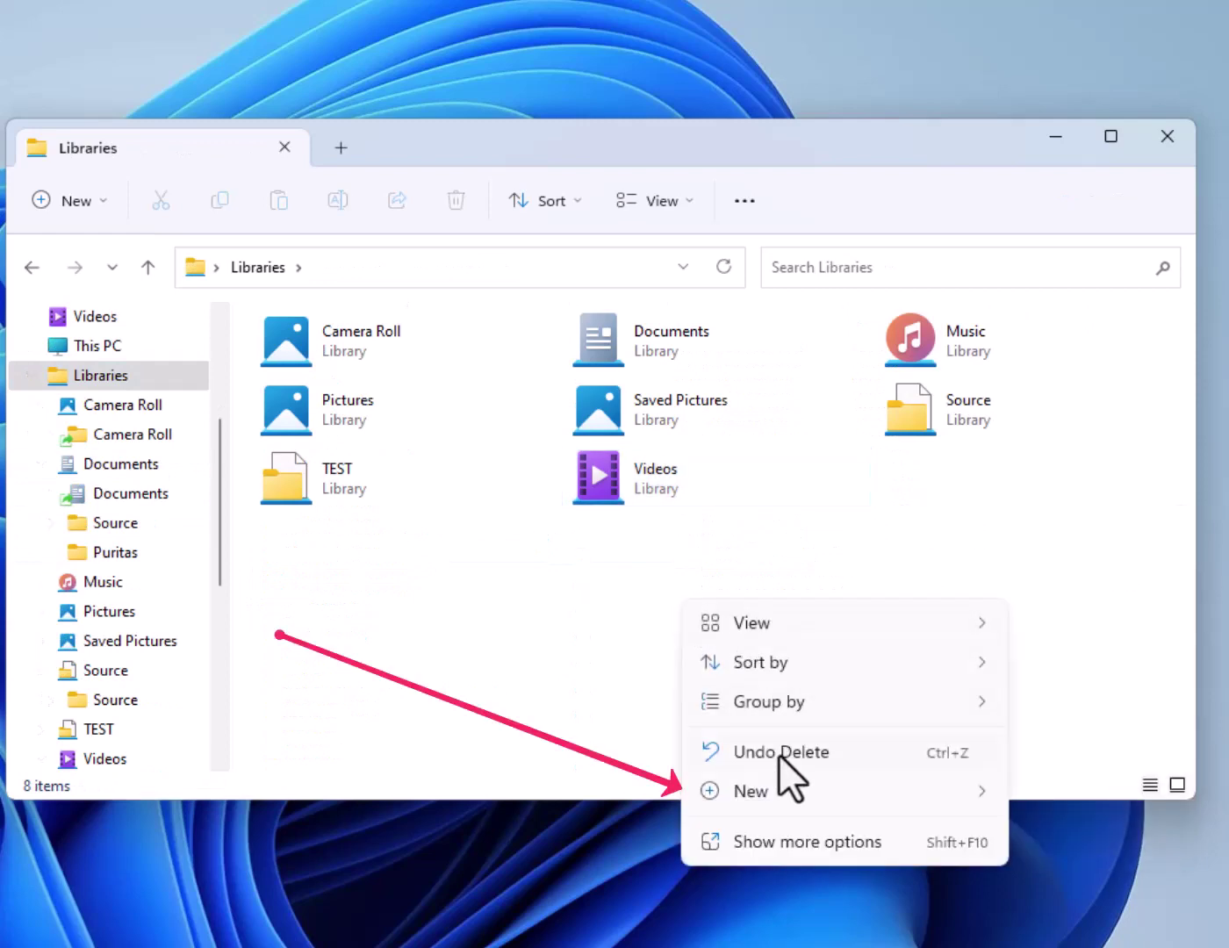
mouse_move(779, 796)
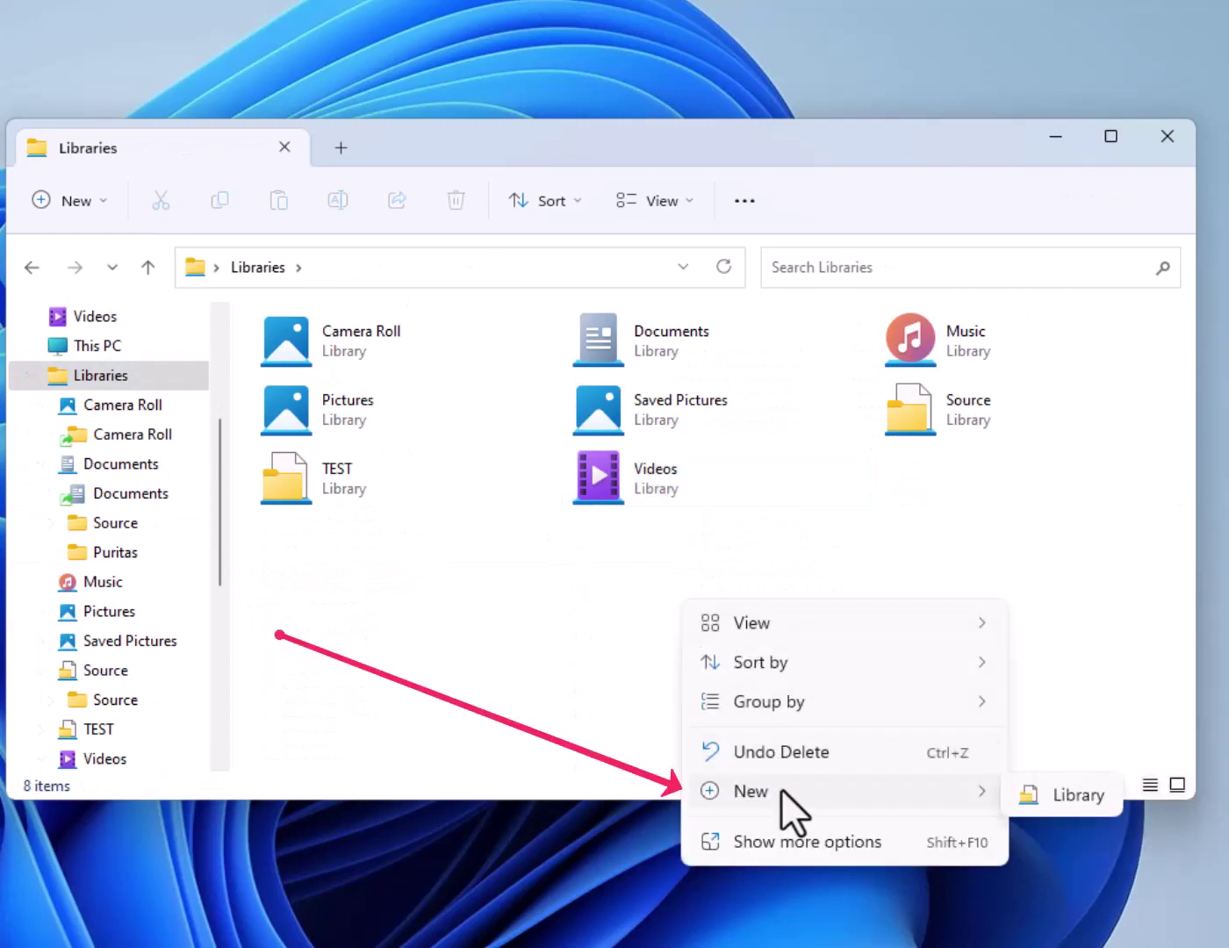
left_click(1079, 795)
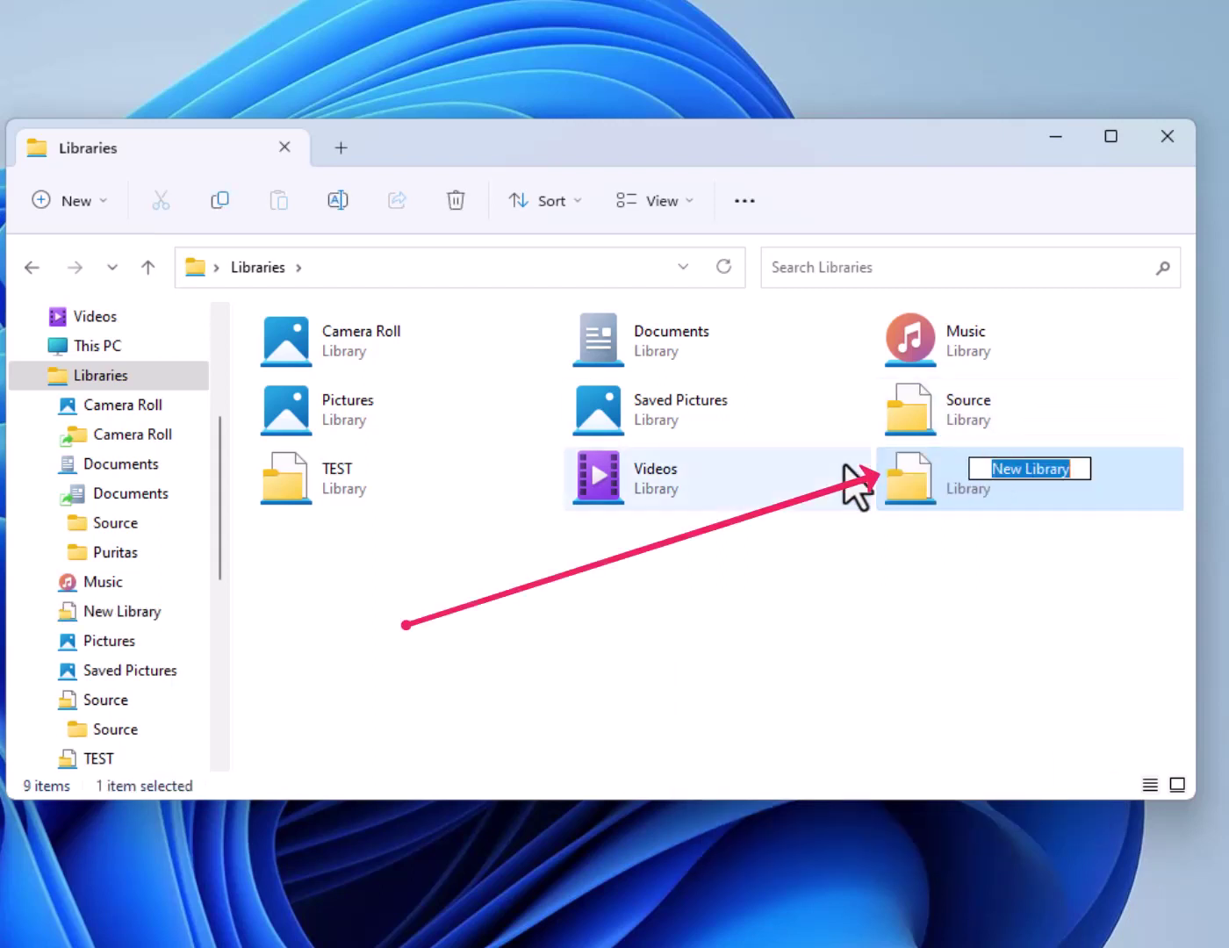
type("Sour")
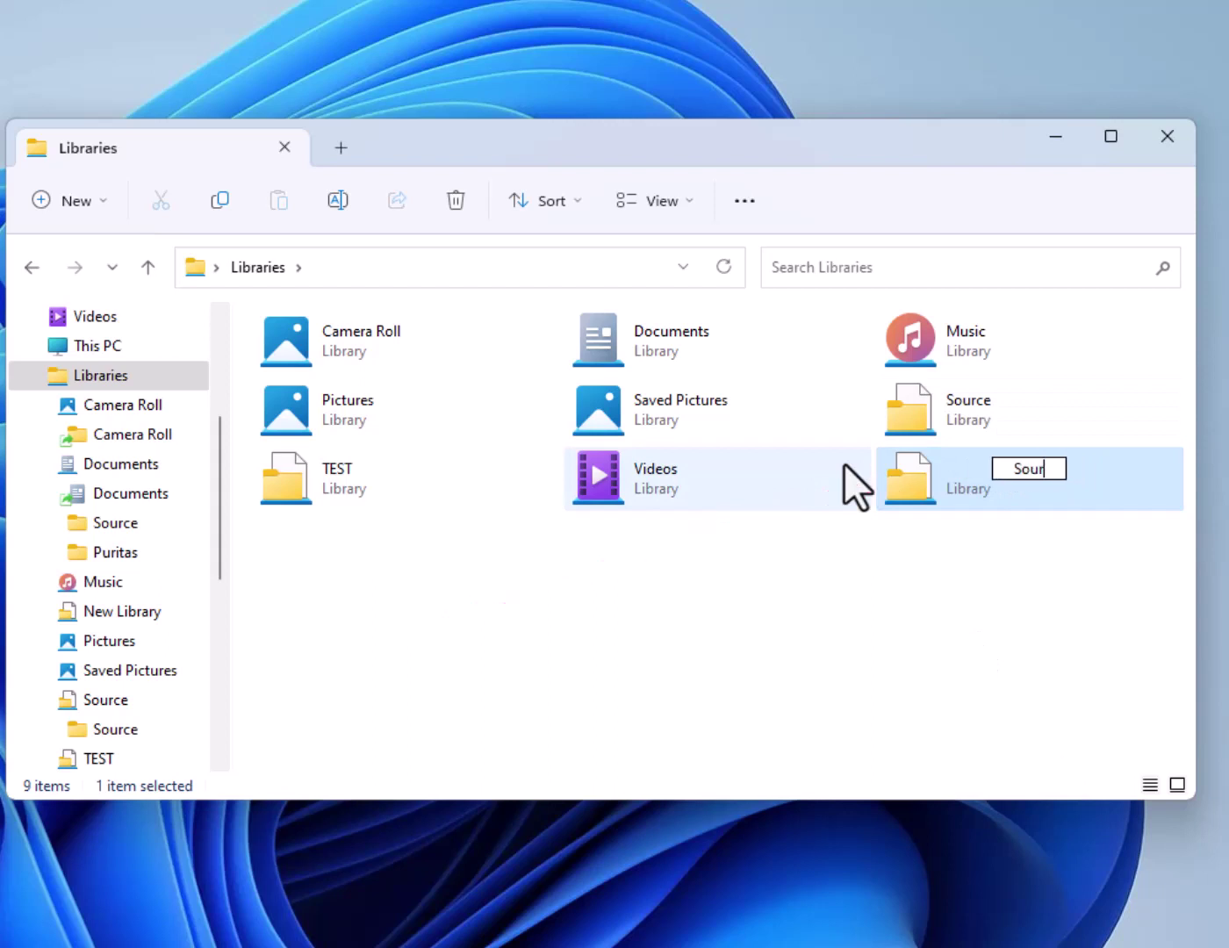
type("ce")
key("Return")
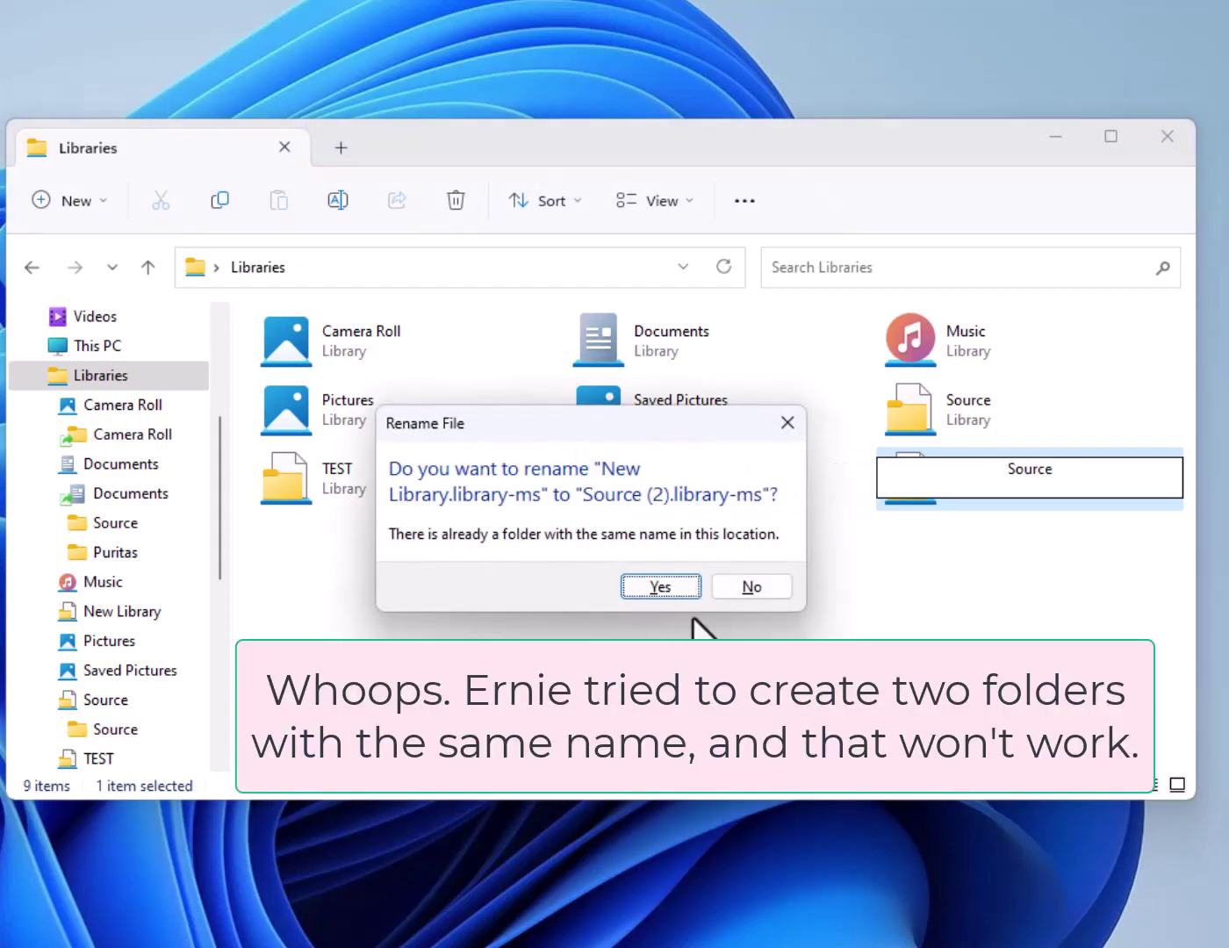
left_click(746, 587)
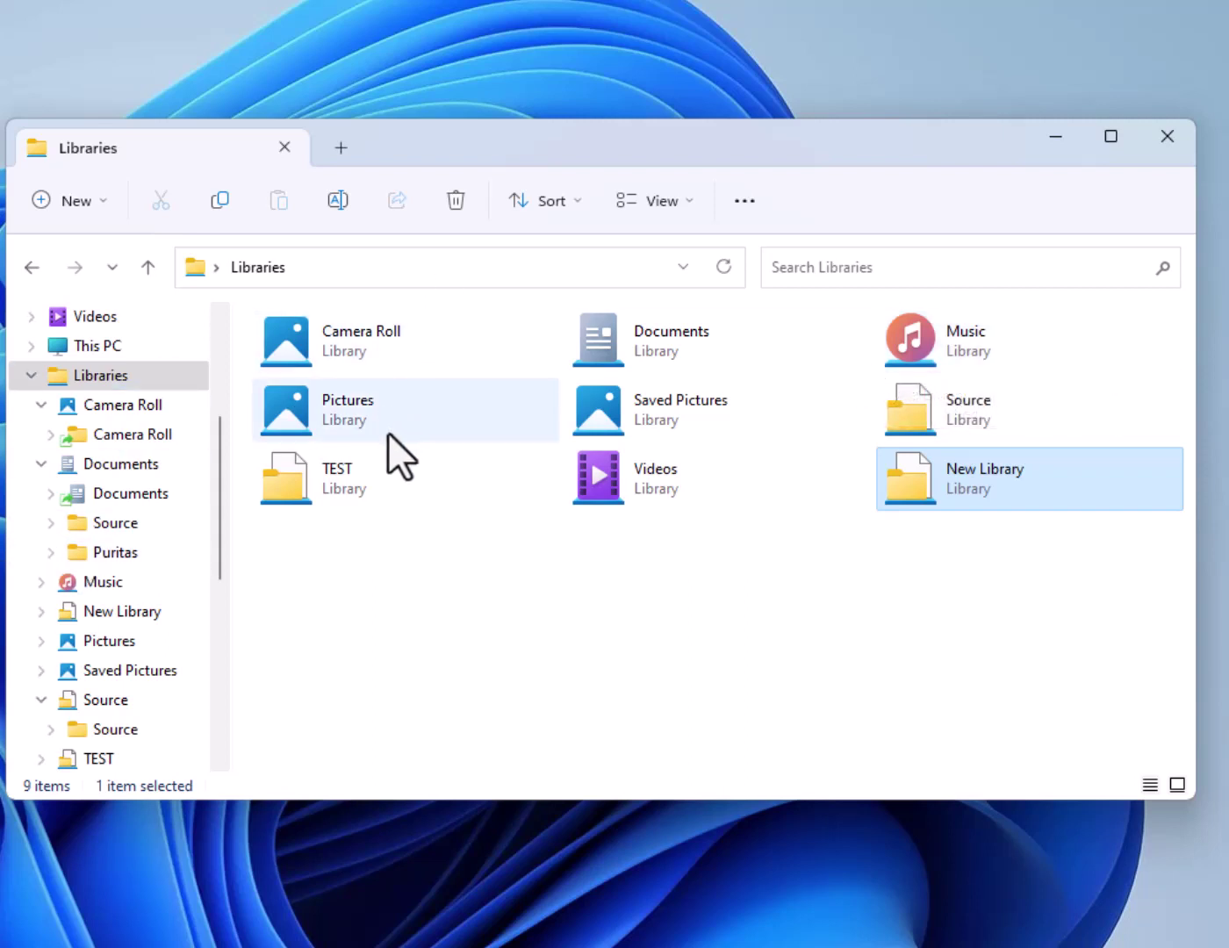
Step: Delete the TEST library from the Libraries folder
left_click(318, 484)
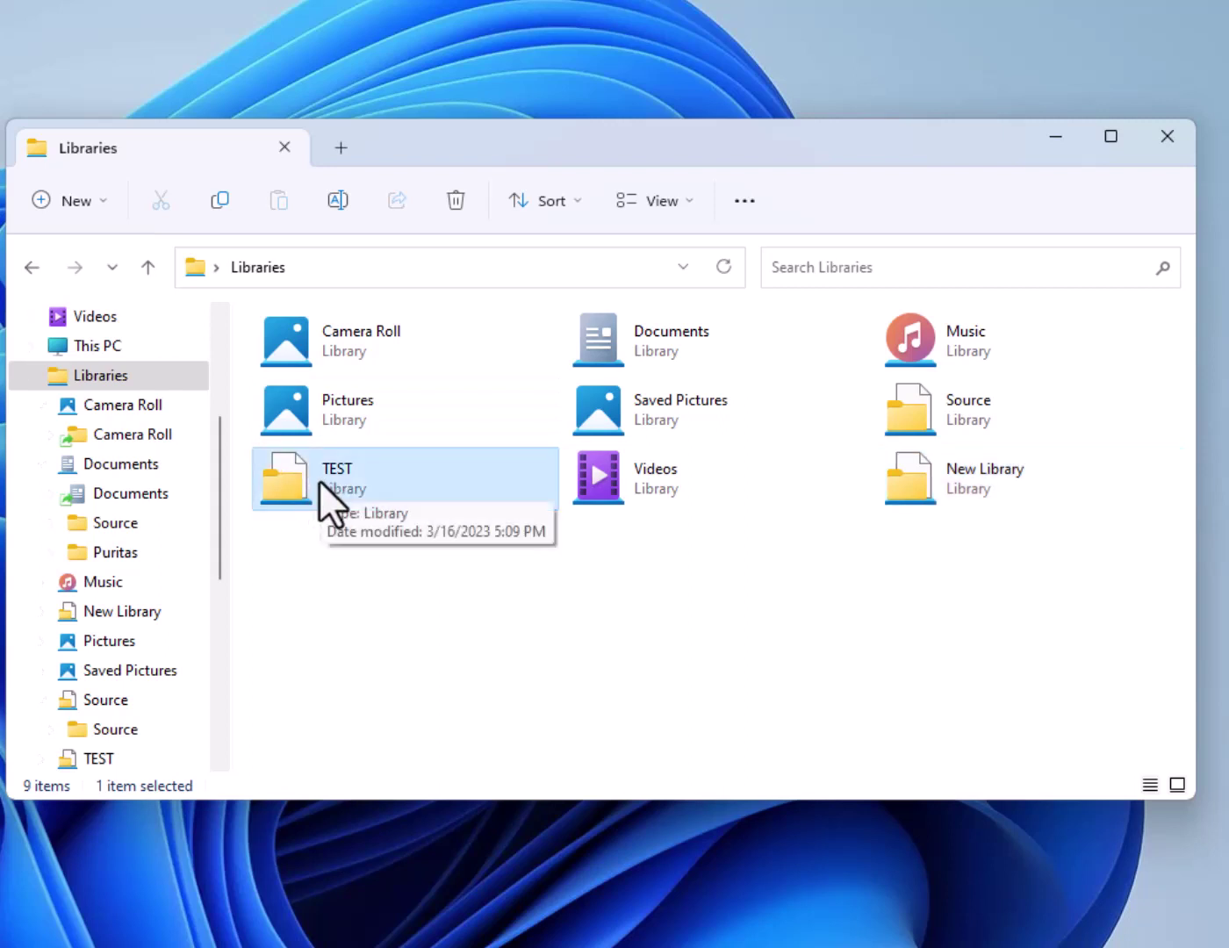
right_click(322, 478)
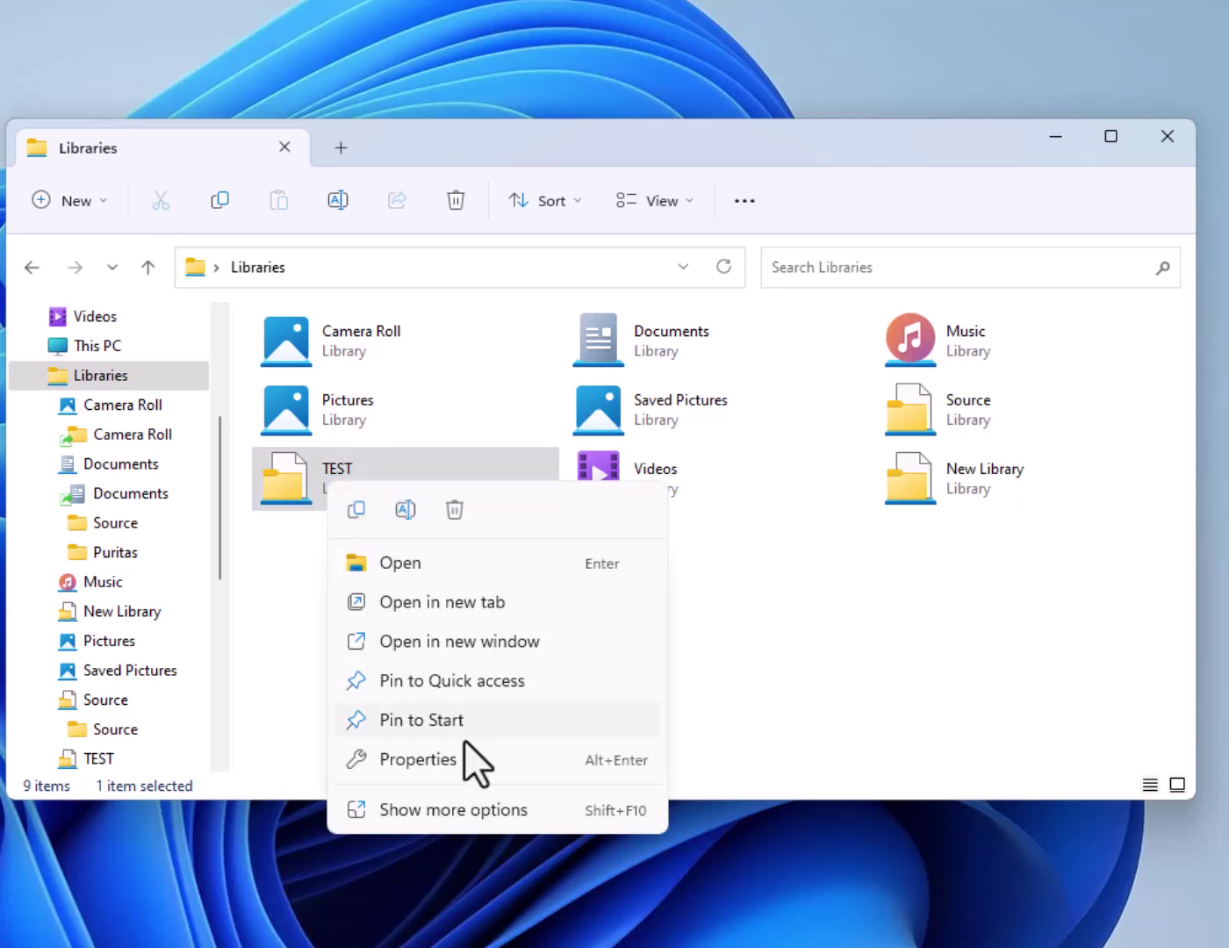
left_click(454, 512)
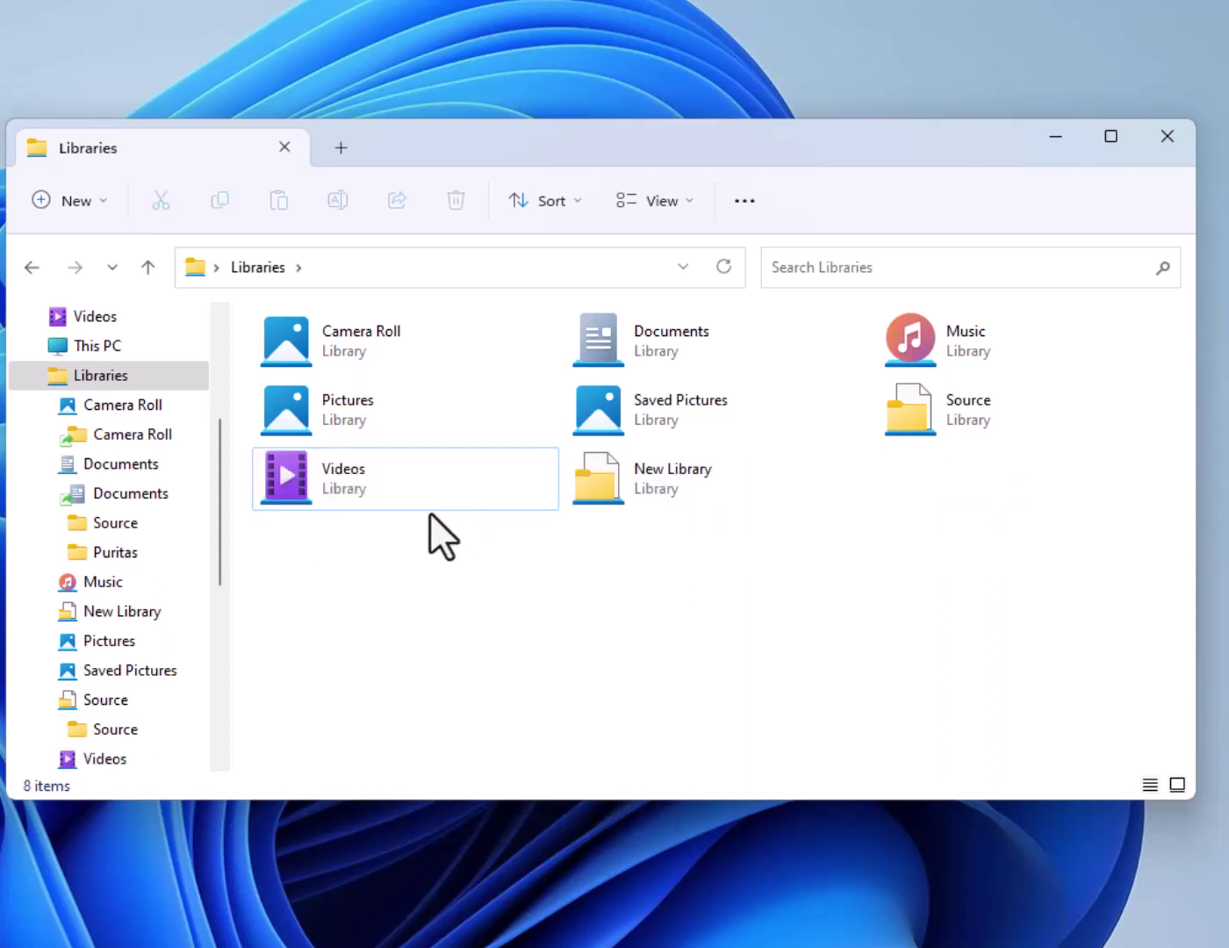
left_click(630, 491)
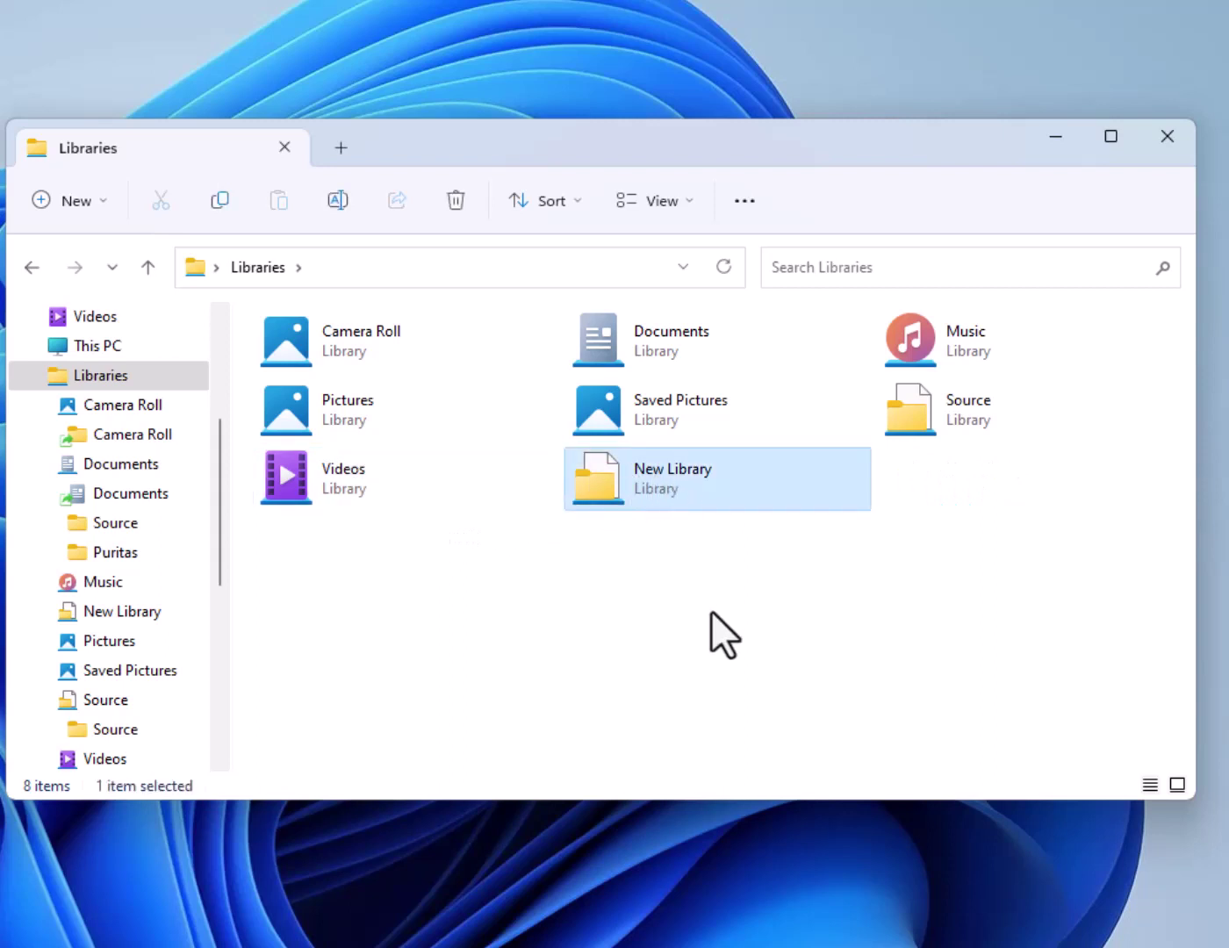
Step: Confirm New Library contains no folders, then delete New Library
double_click(621, 486)
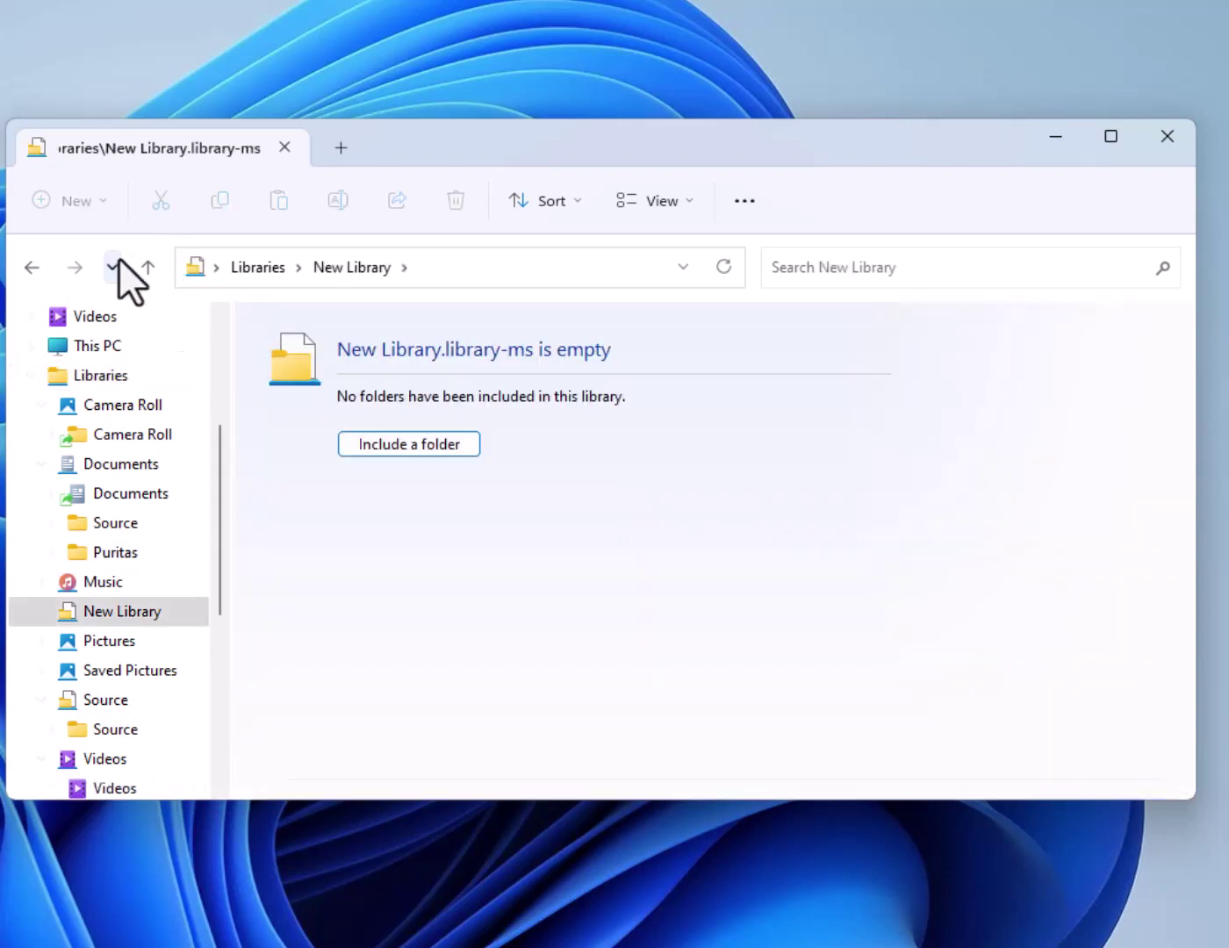
left_click(33, 268)
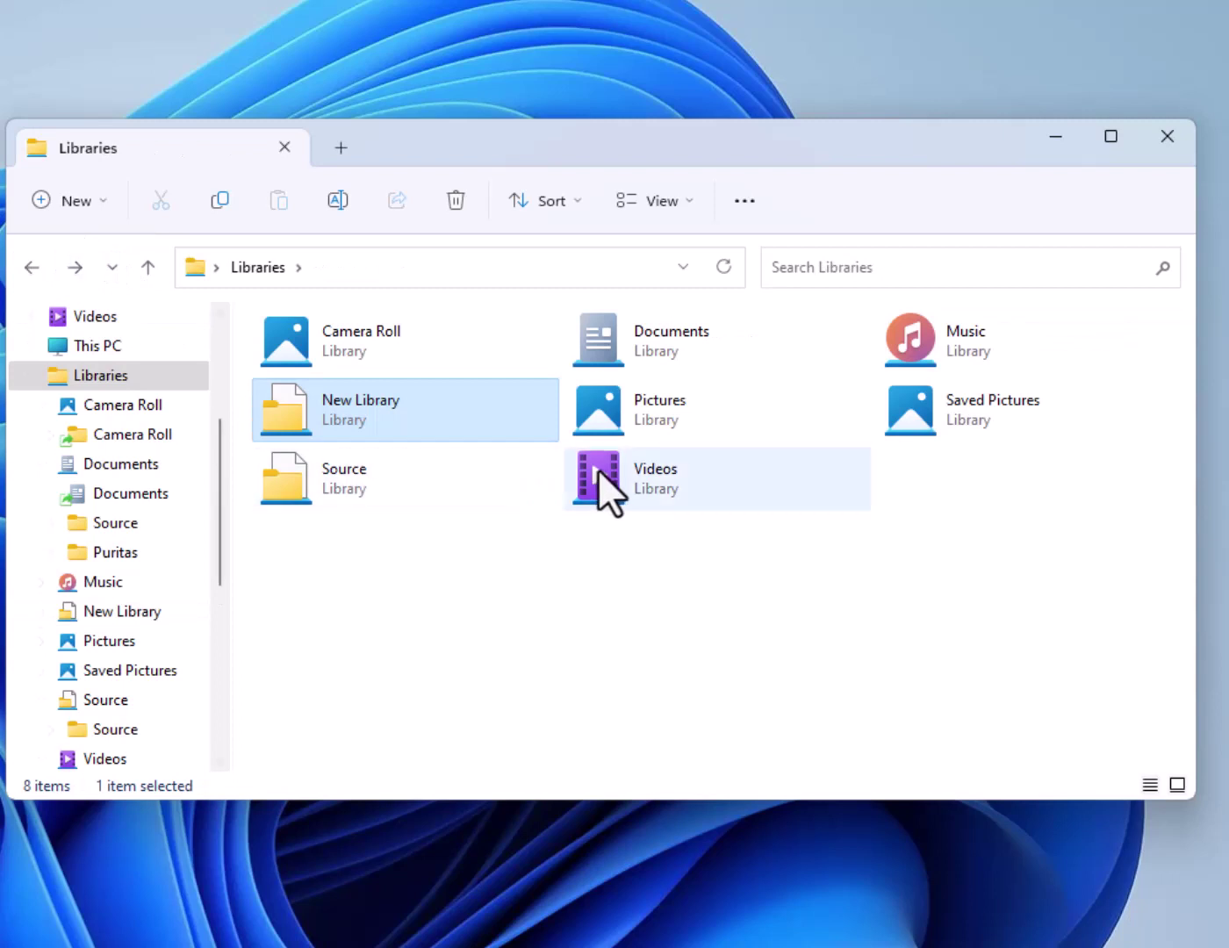
right_click(351, 409)
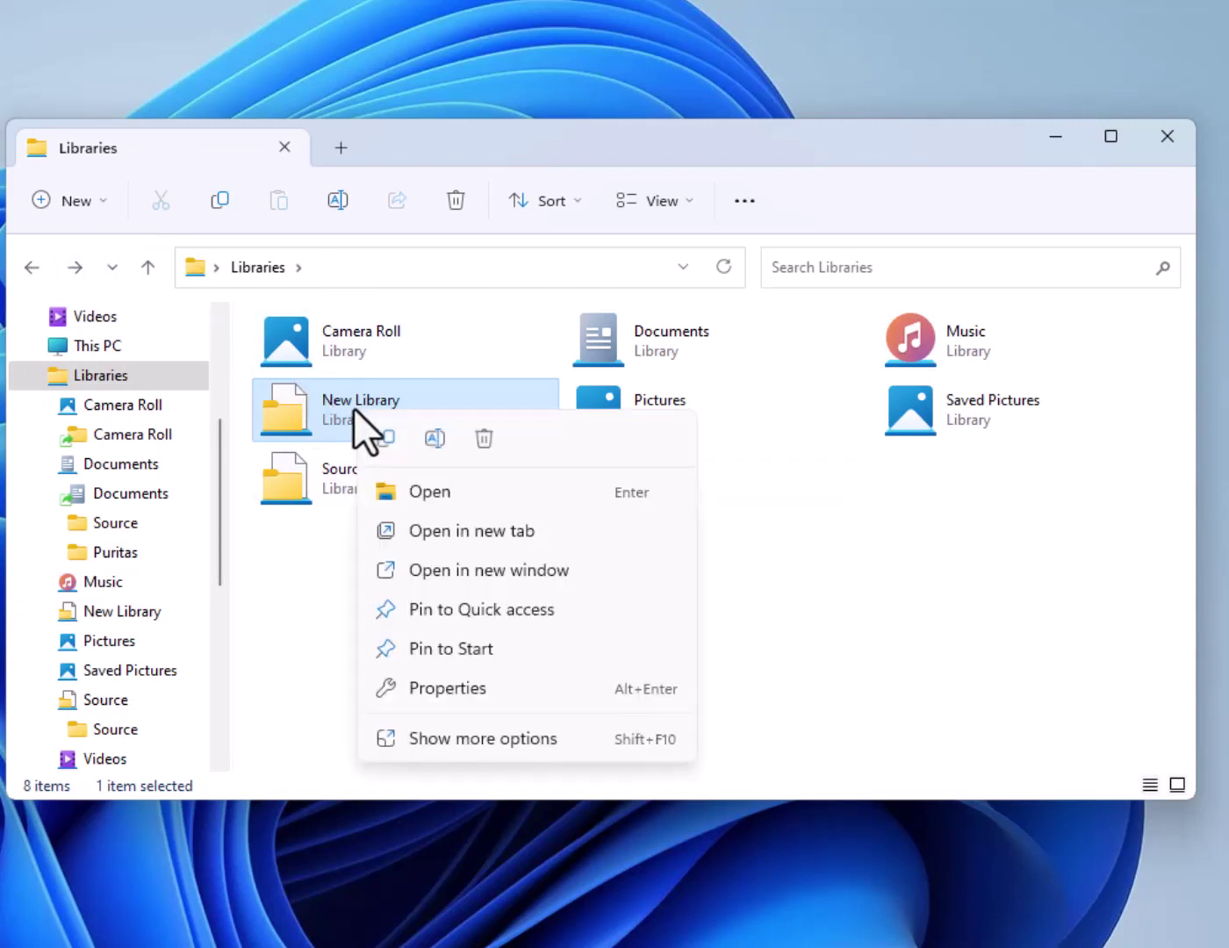
left_click(459, 740)
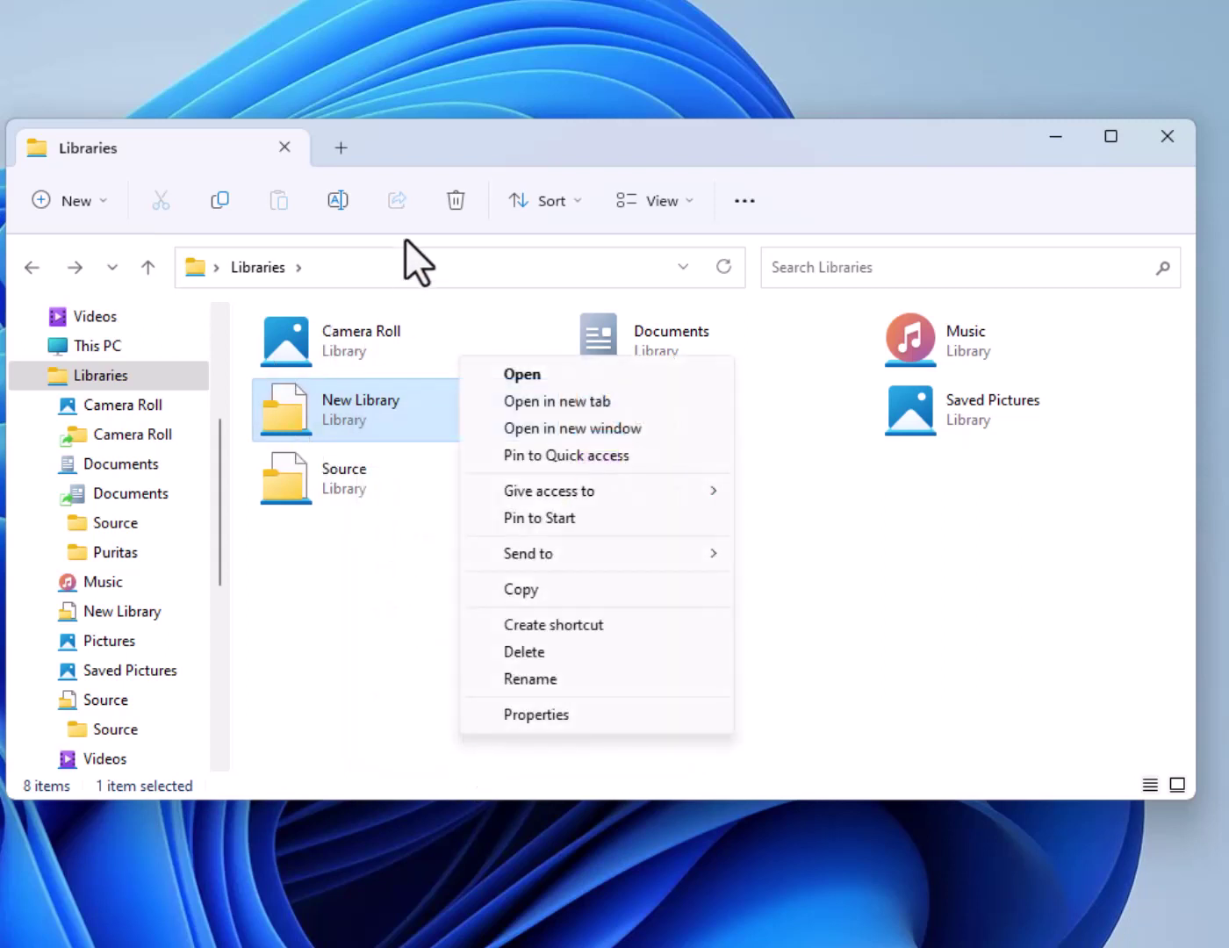
left_click(881, 143)
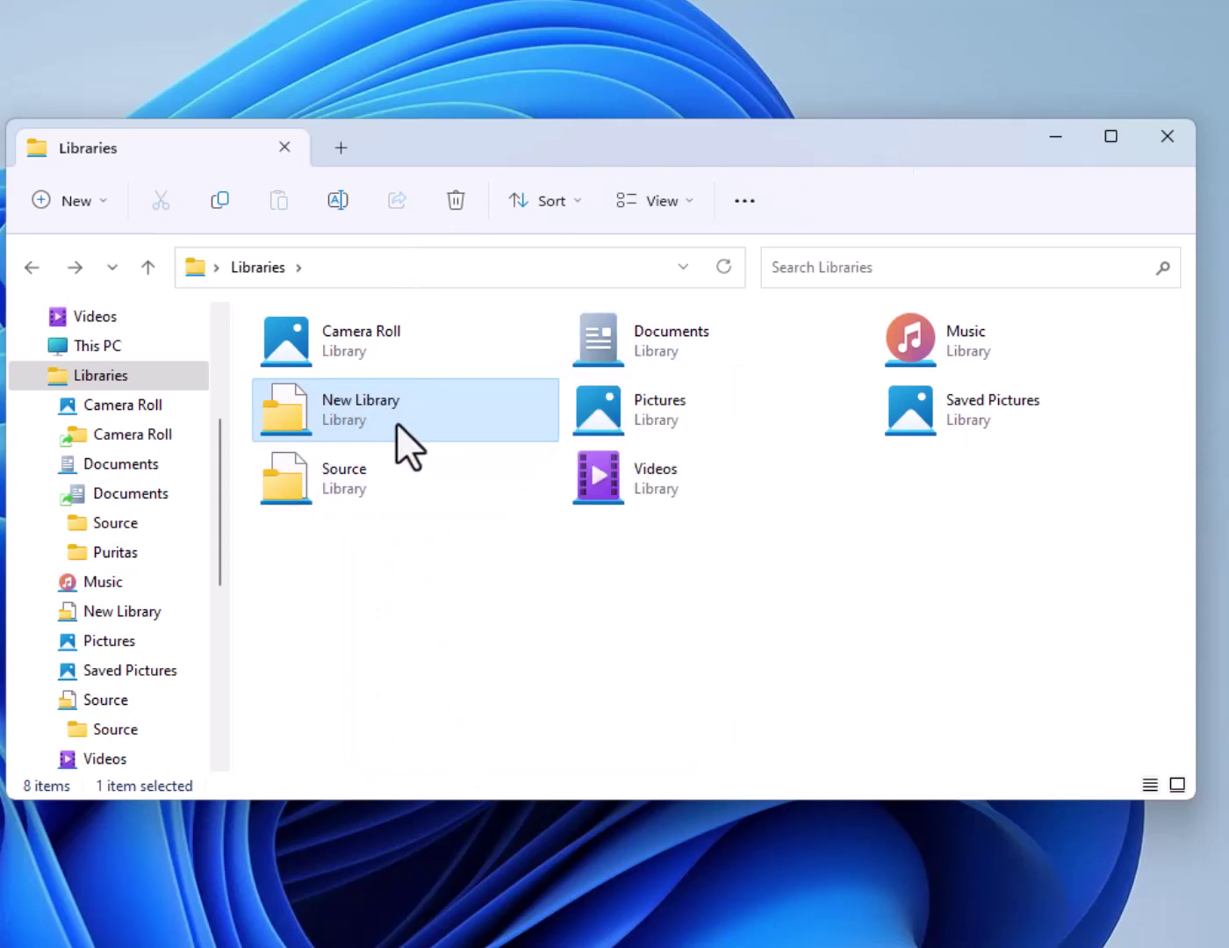
right_click(494, 405)
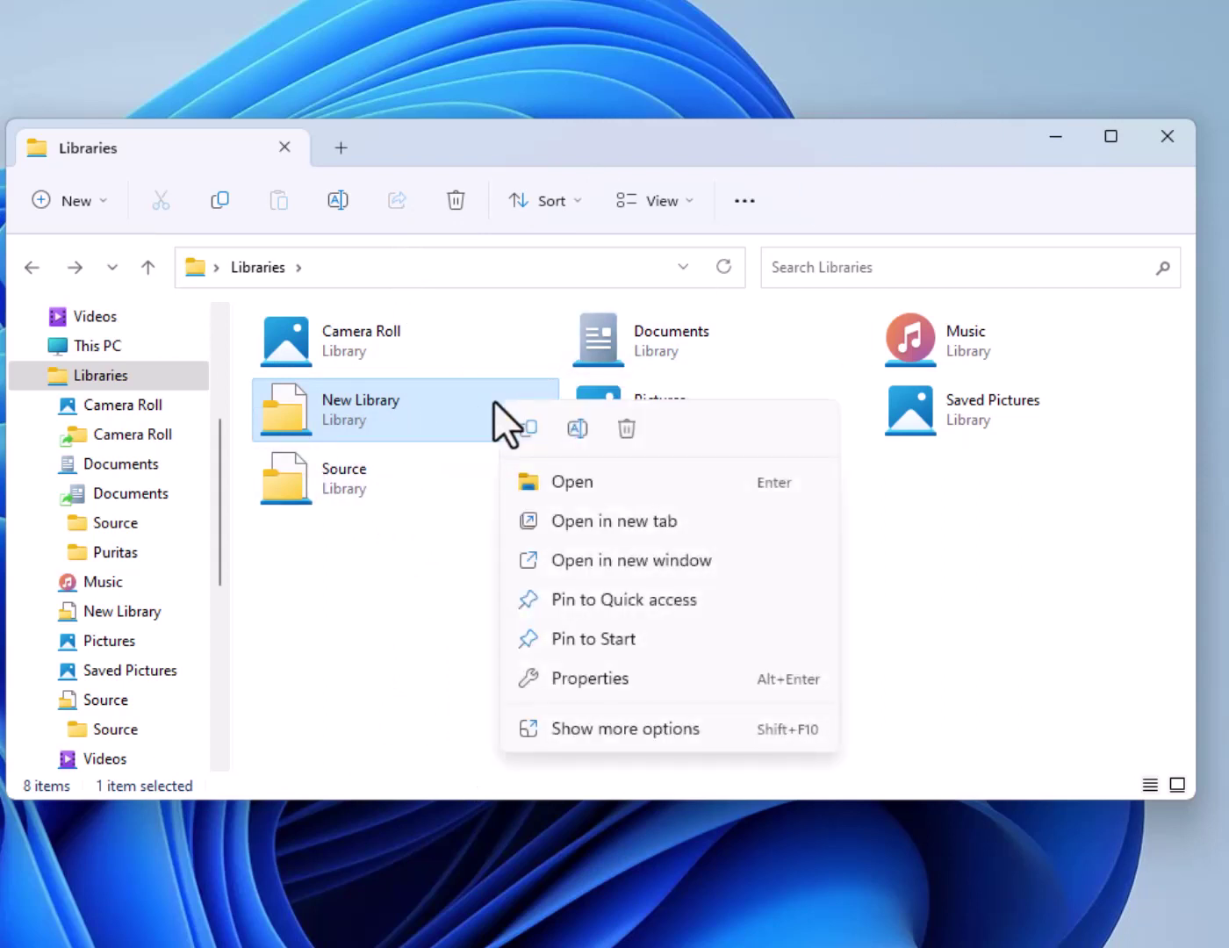
left_click(629, 429)
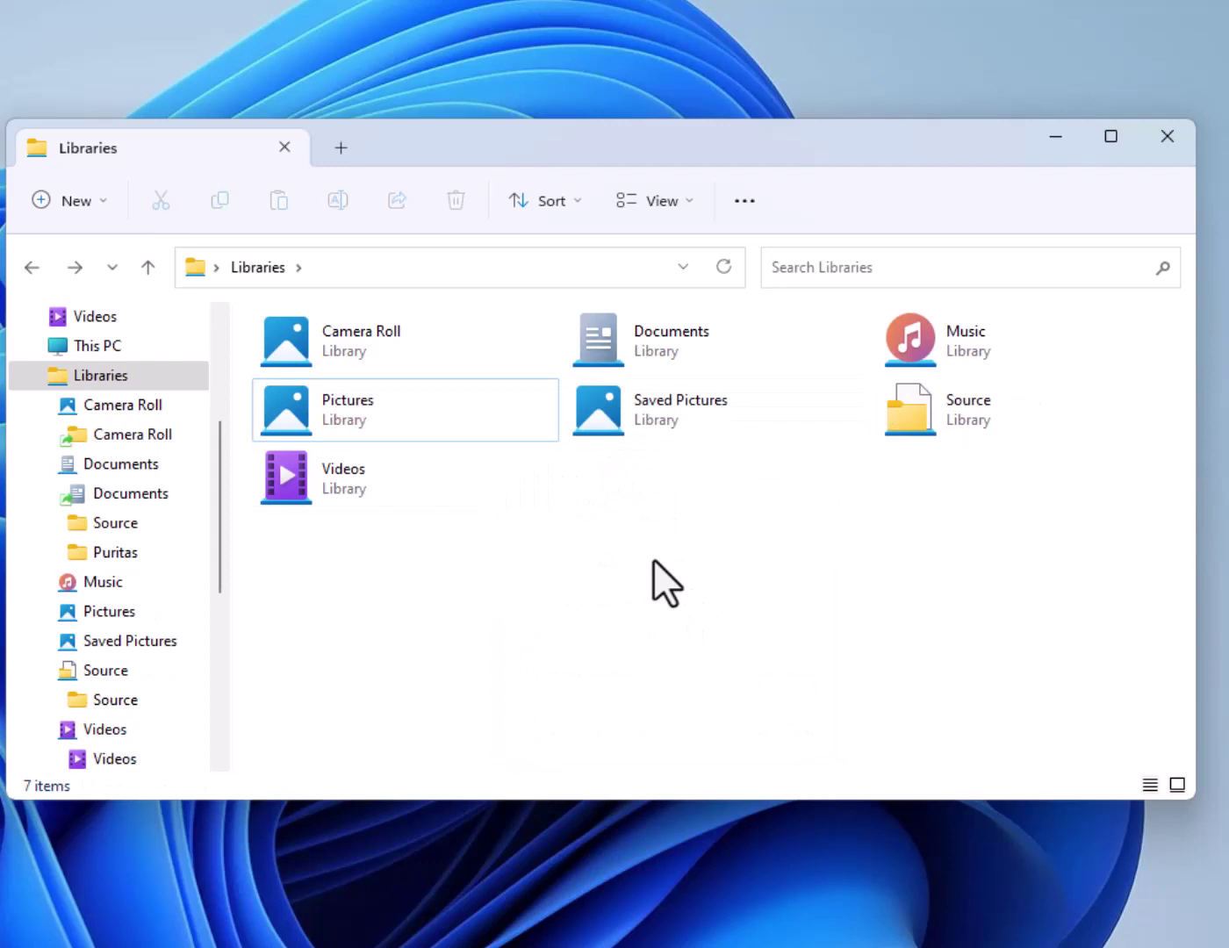